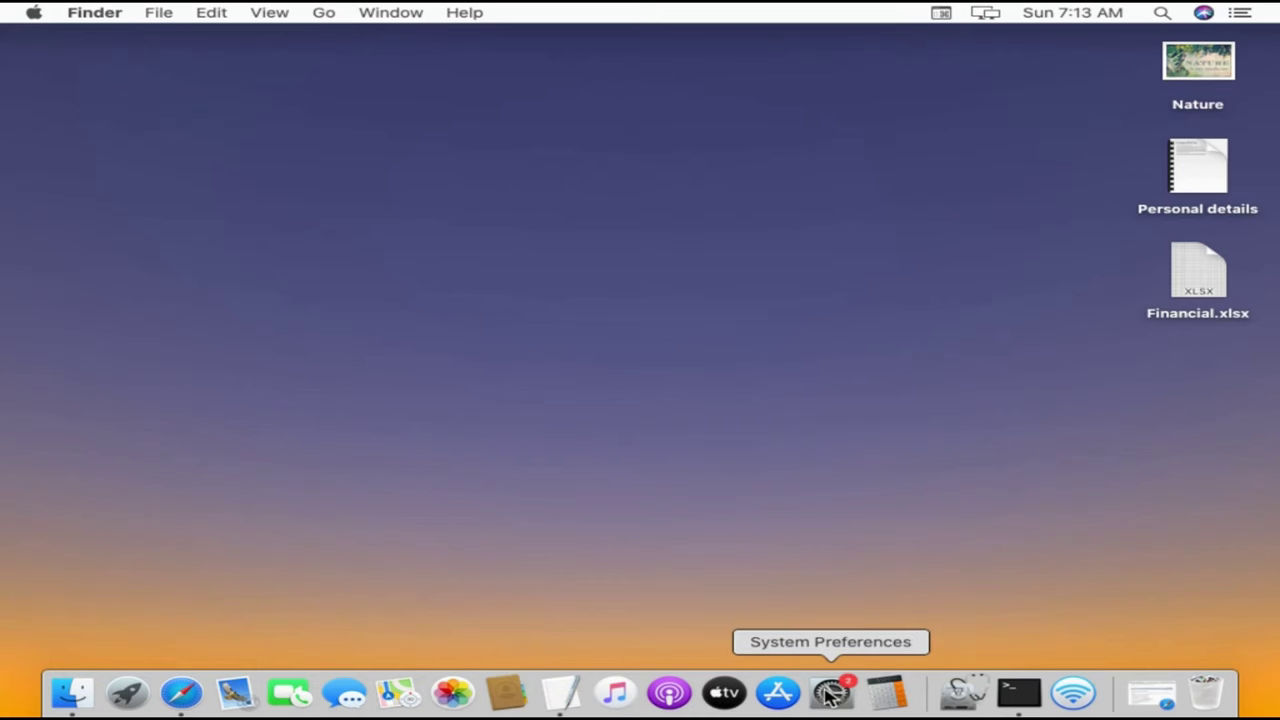
# - Open the Keyboard input sources in System Preferences and bring up the list of sources that can be added
pyautogui.click(828, 693)
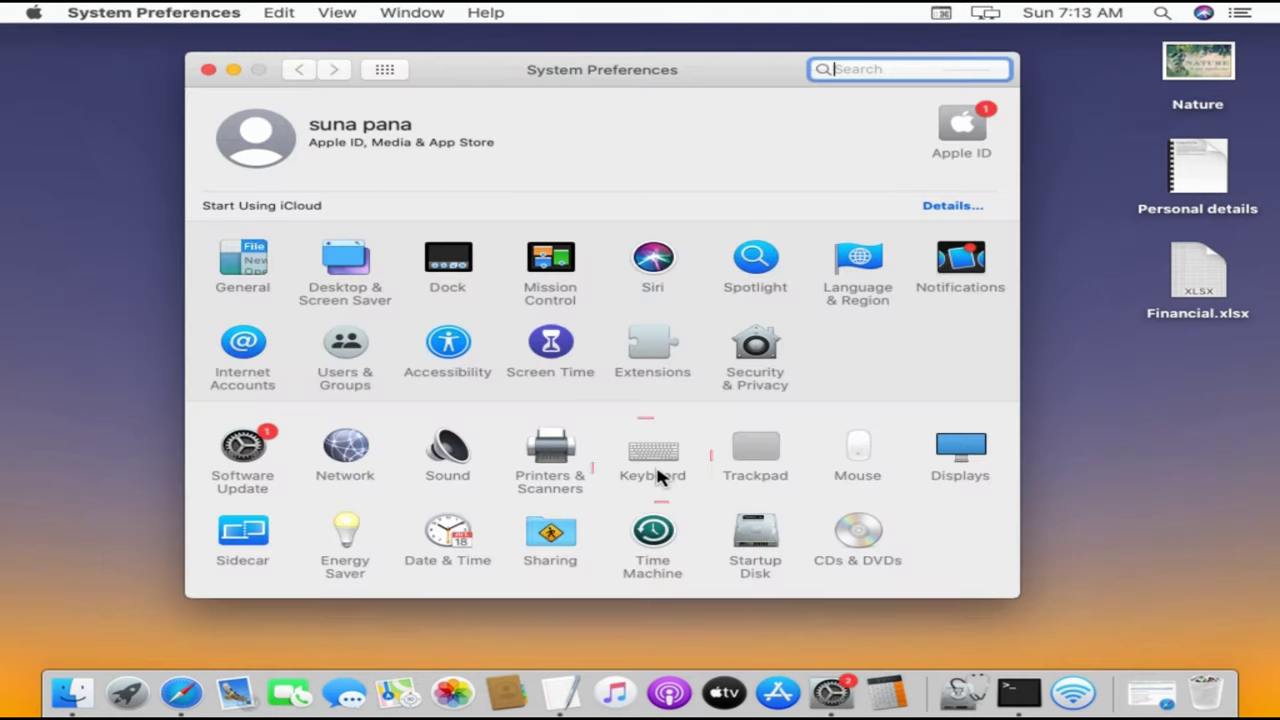
pyautogui.click(657, 476)
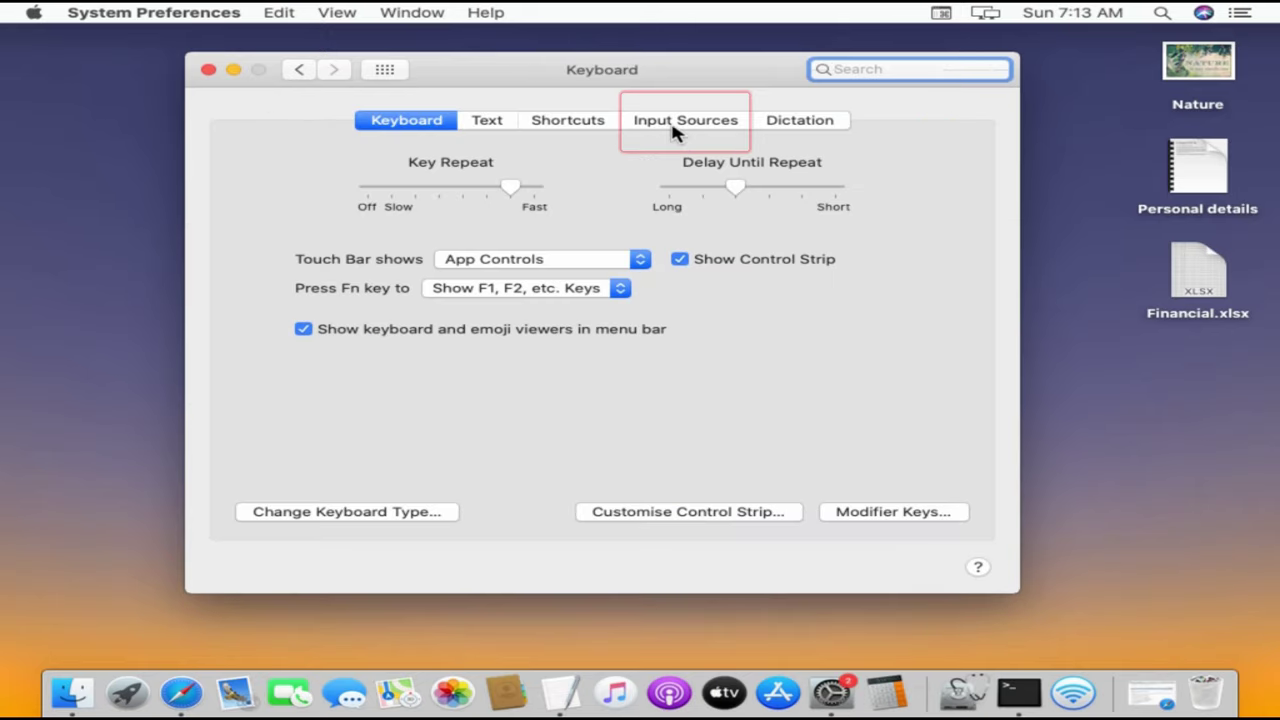
pyautogui.click(675, 133)
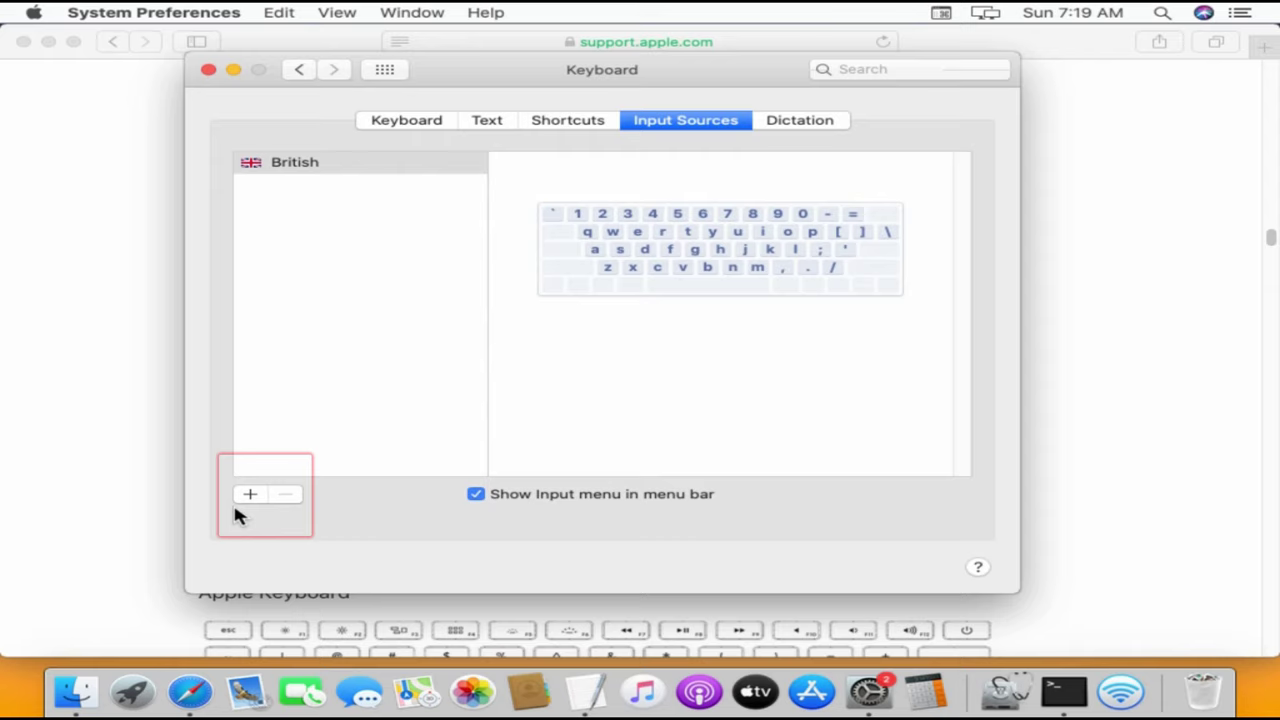
pyautogui.click(254, 497)
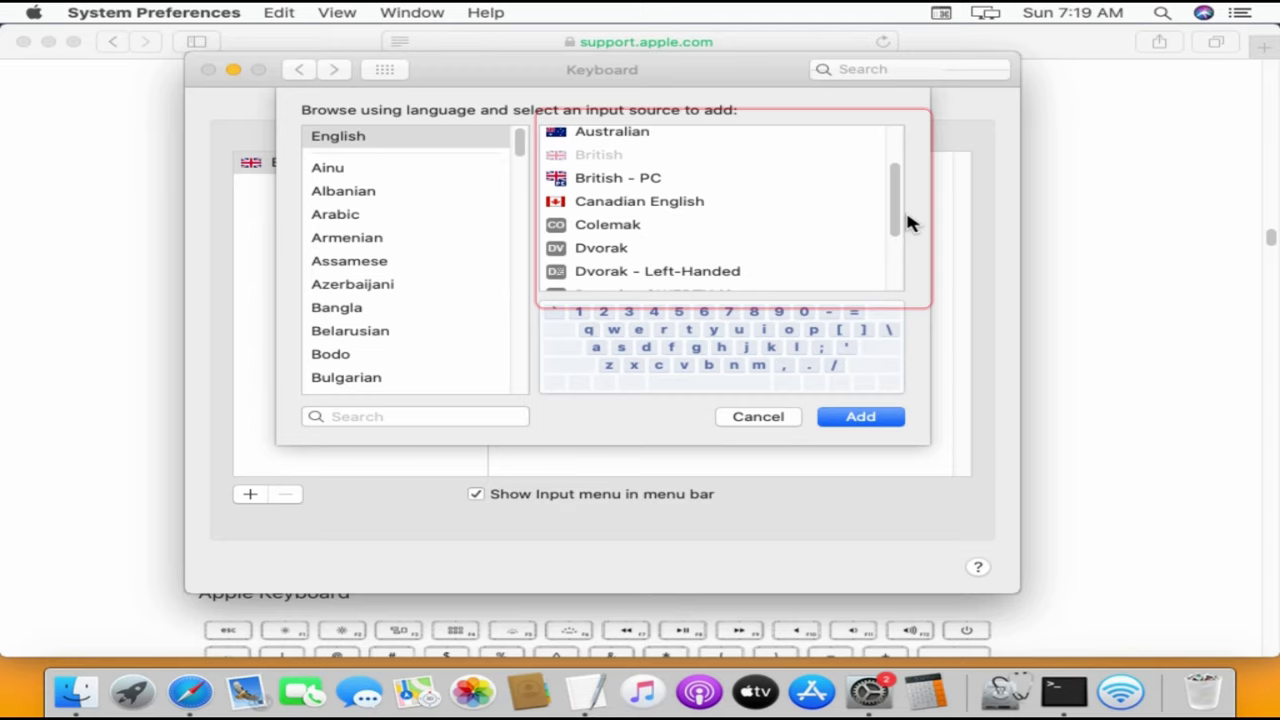
# - Switch to Safari and compare the Great Britain, International and US English keyboard layouts on Apple's support page HT201794
pyautogui.click(190, 693)
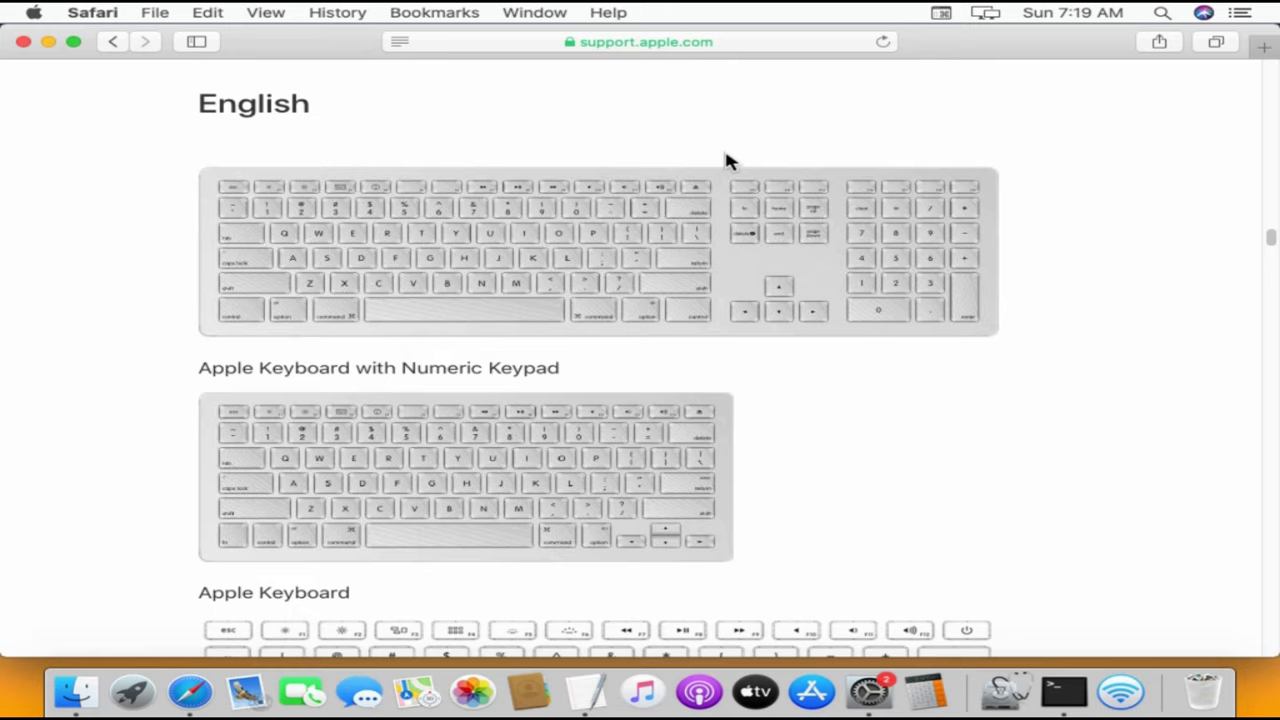
pyautogui.click(803, 41)
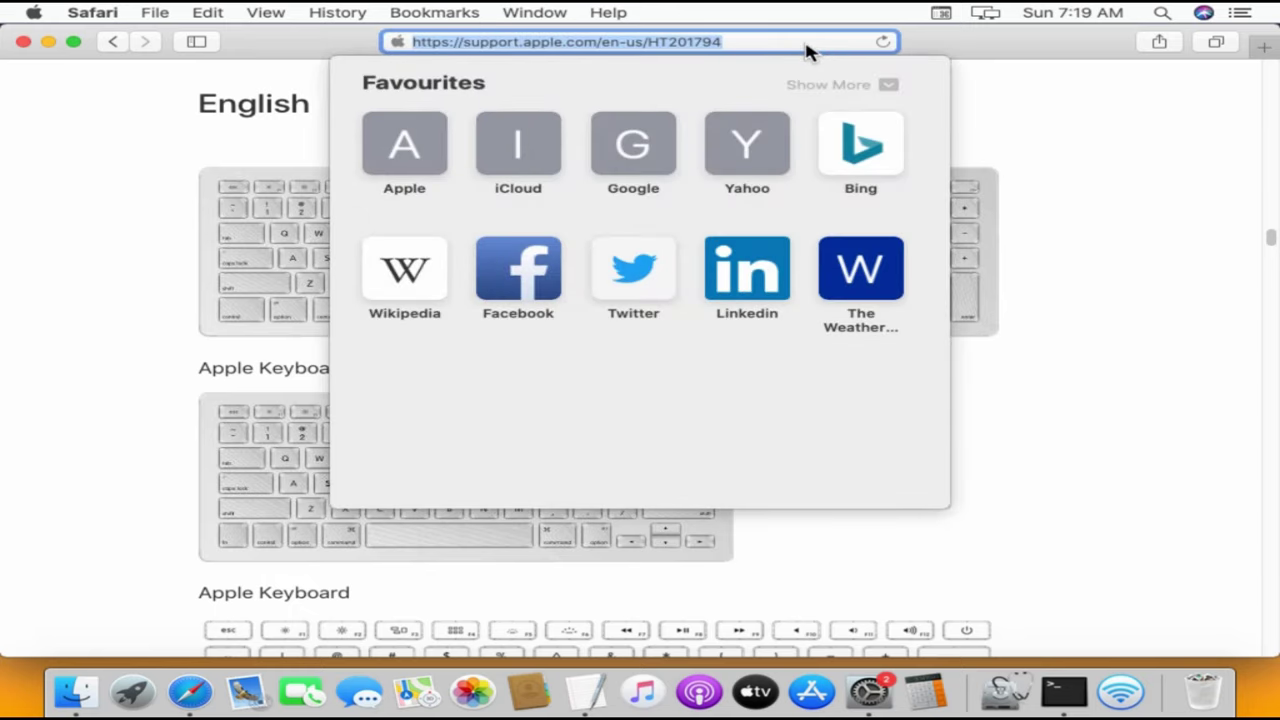
pyautogui.click(1065, 141)
pyautogui.scroll(-5, 486, 306)
pyautogui.scroll(2, 500, 312)
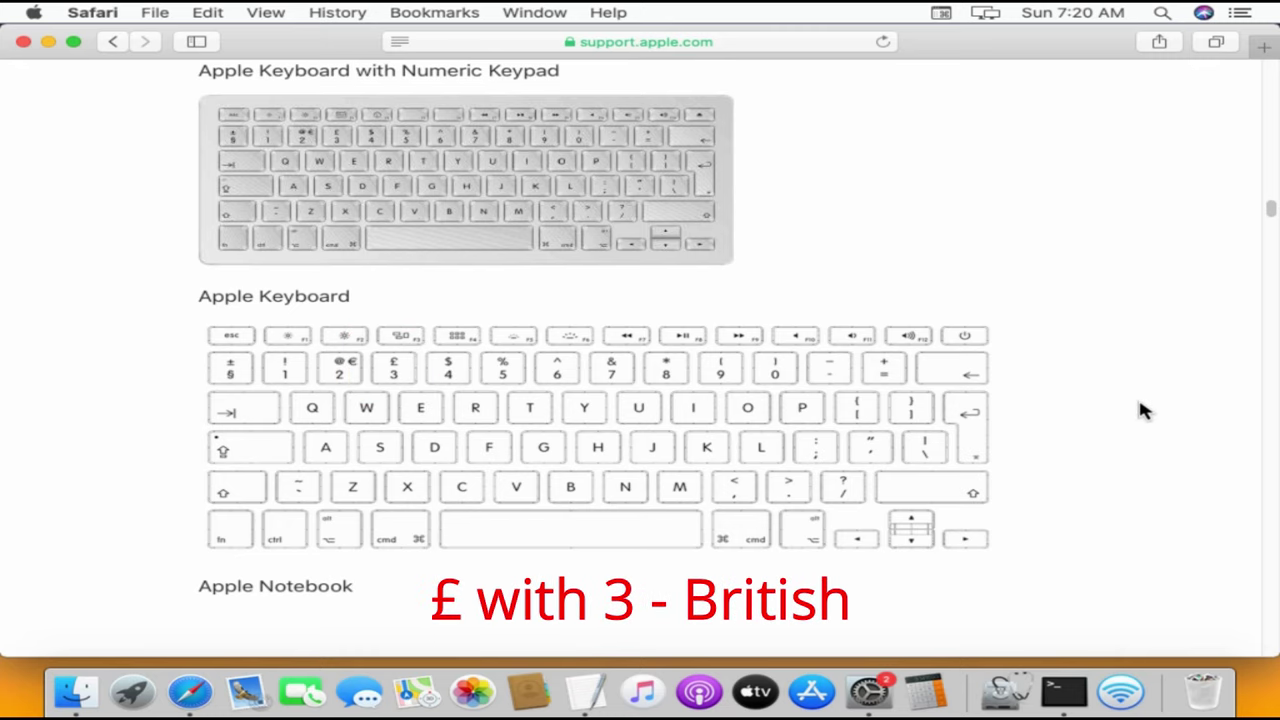
pyautogui.scroll(5, 1145, 410)
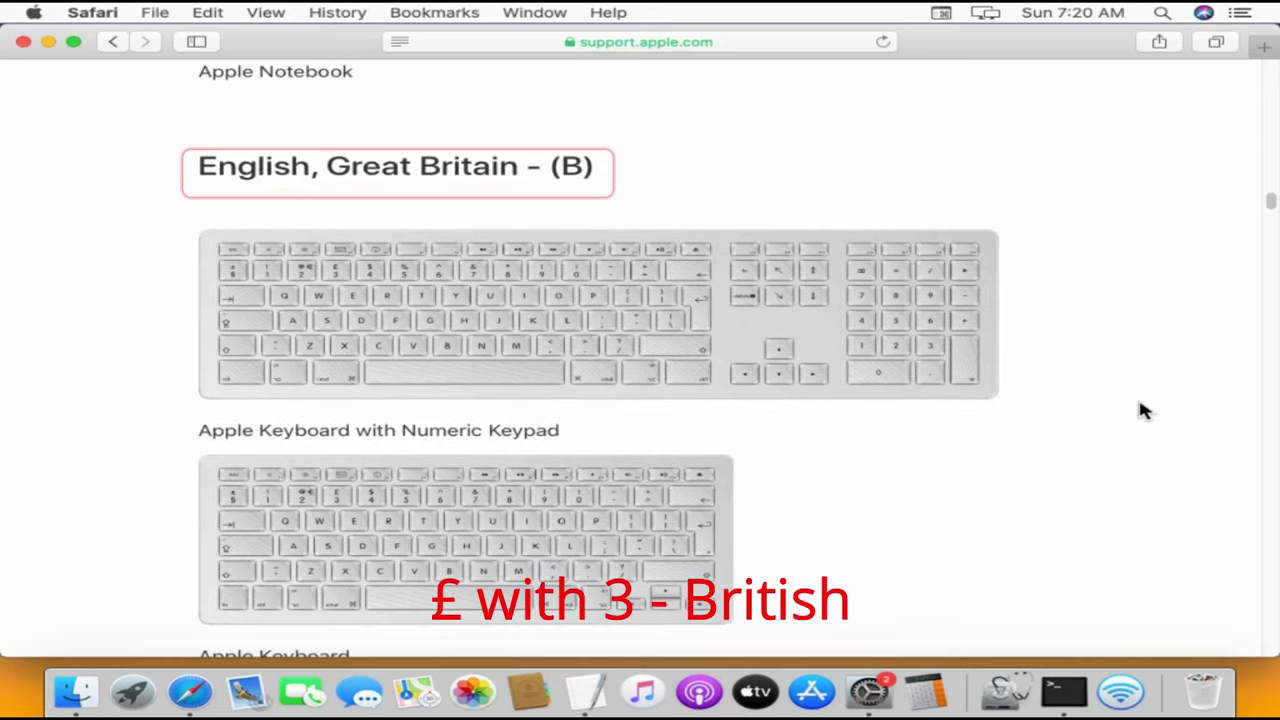
pyautogui.scroll(-10, 1145, 410)
pyautogui.scroll(3, 1145, 410)
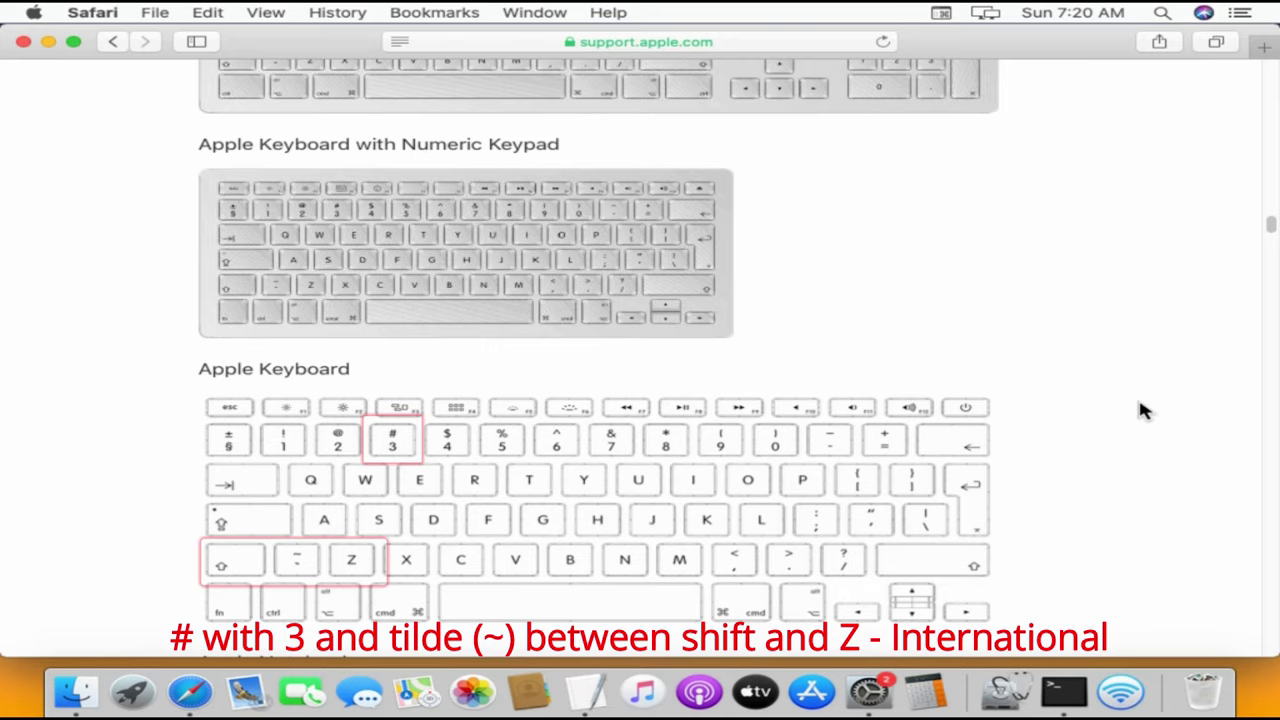
pyautogui.scroll(5, 1145, 410)
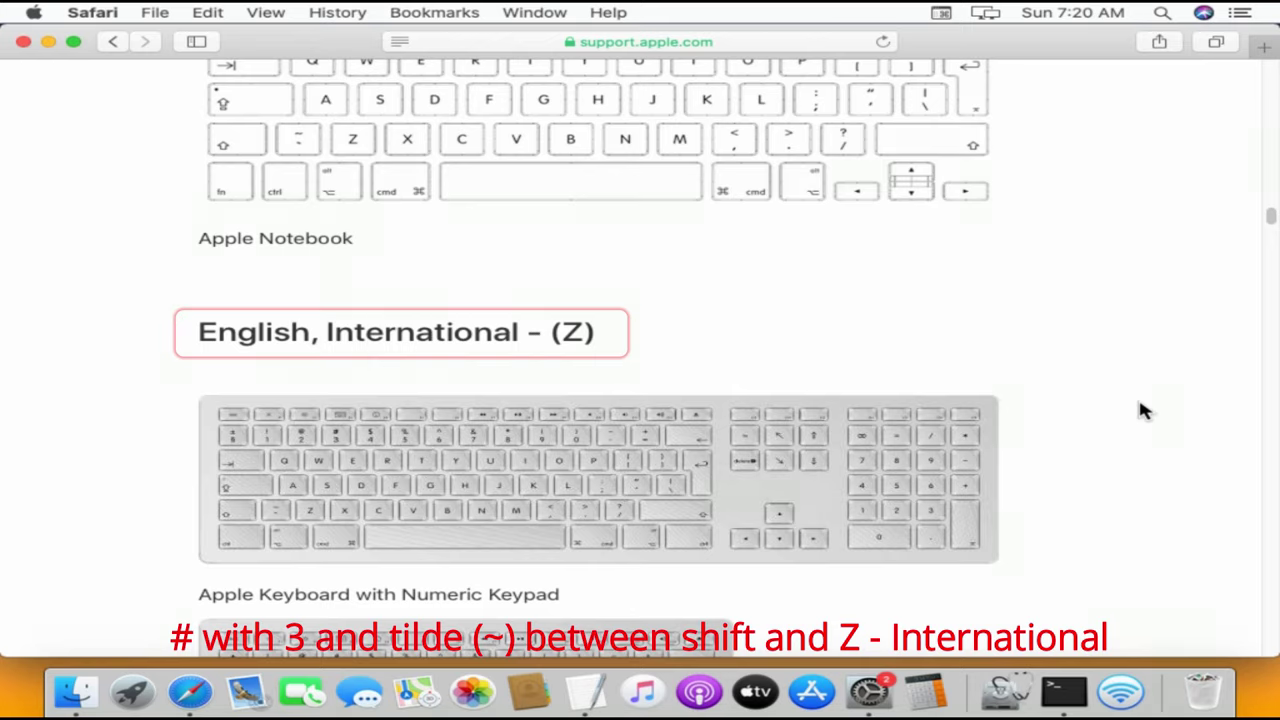
pyautogui.scroll(-8, 1145, 410)
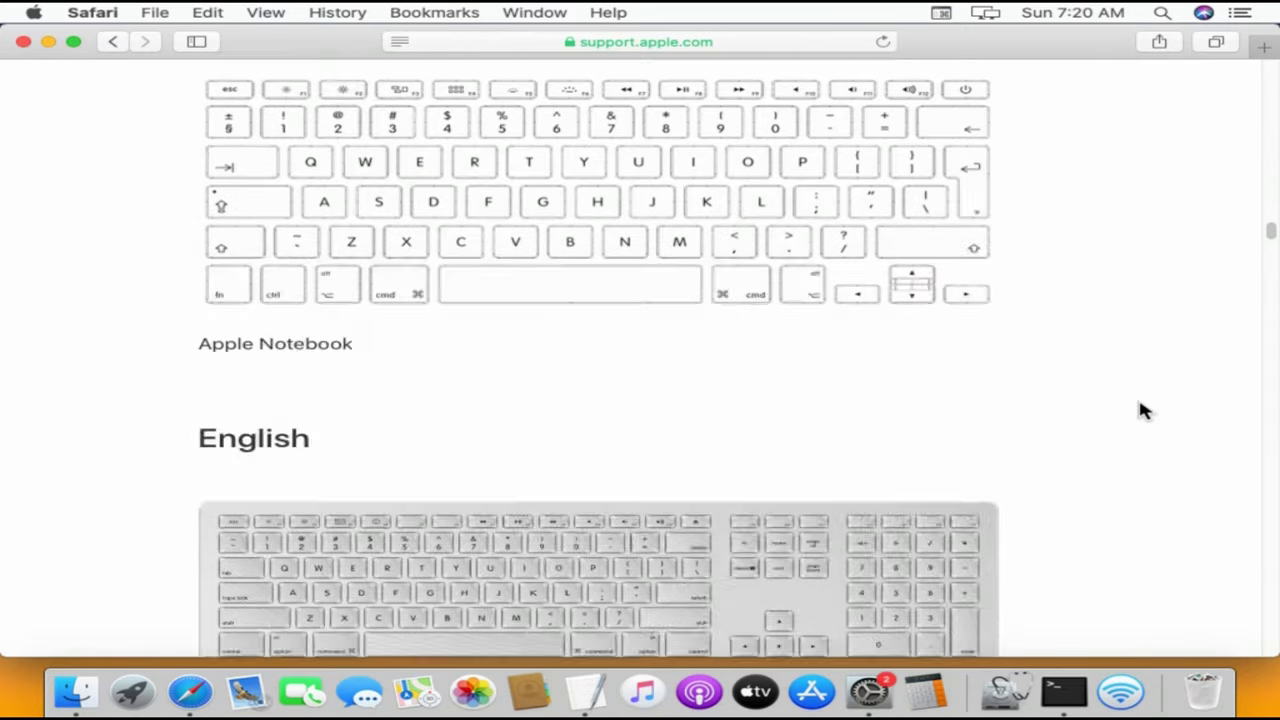
pyautogui.scroll(-6, 1145, 410)
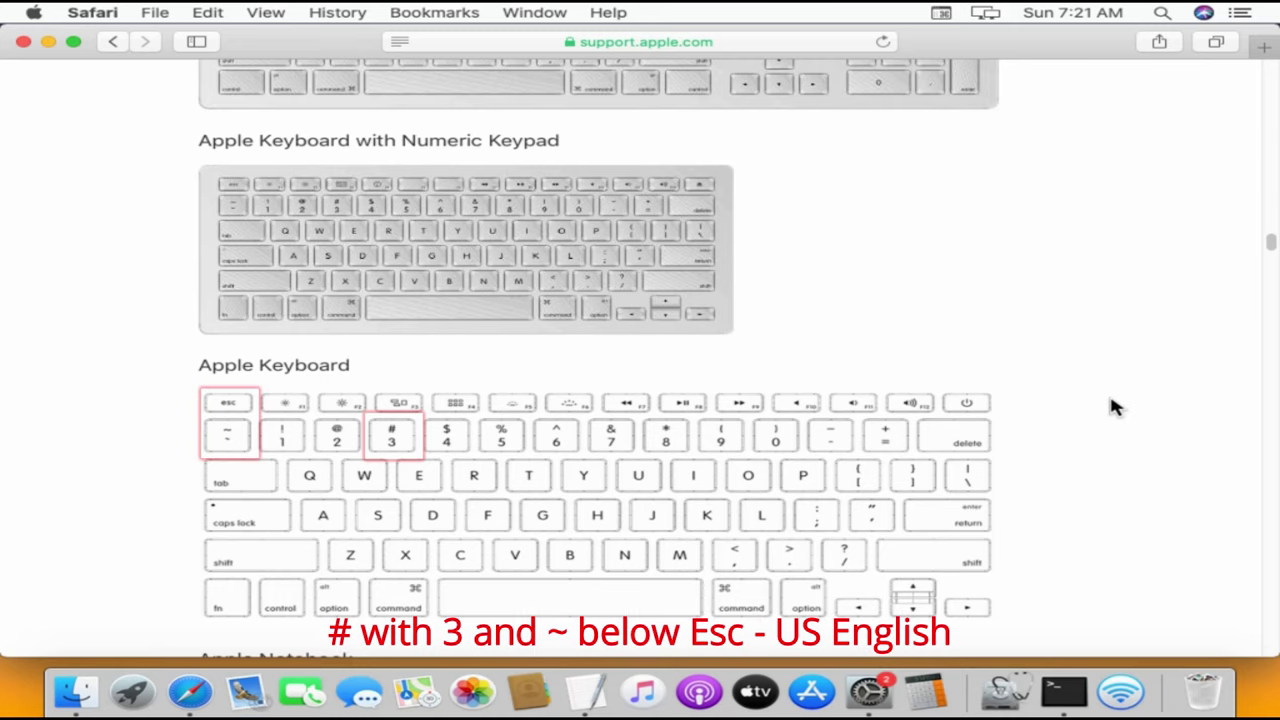
pyautogui.scroll(2, 1115, 407)
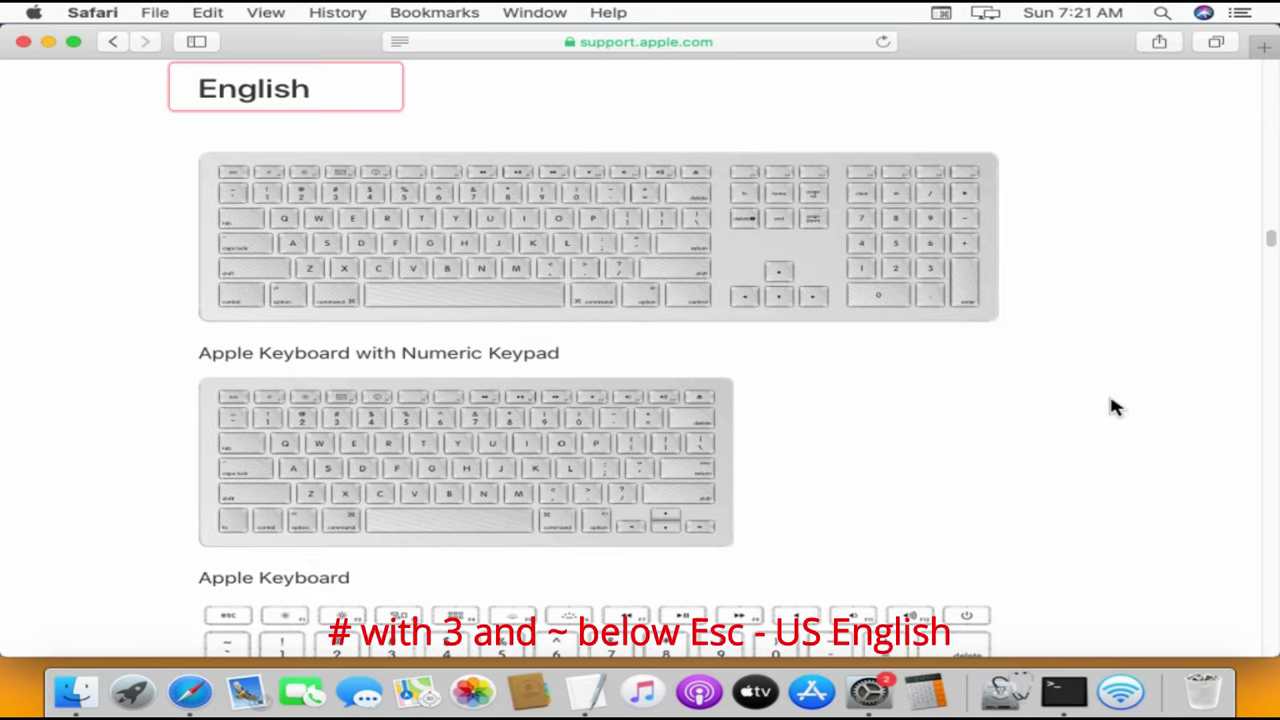
# - Back in System Preferences, add the U.S. English input source and remove the British one
pyautogui.click(867, 693)
pyautogui.moveTo(903, 206); pyautogui.dragTo(896, 262)
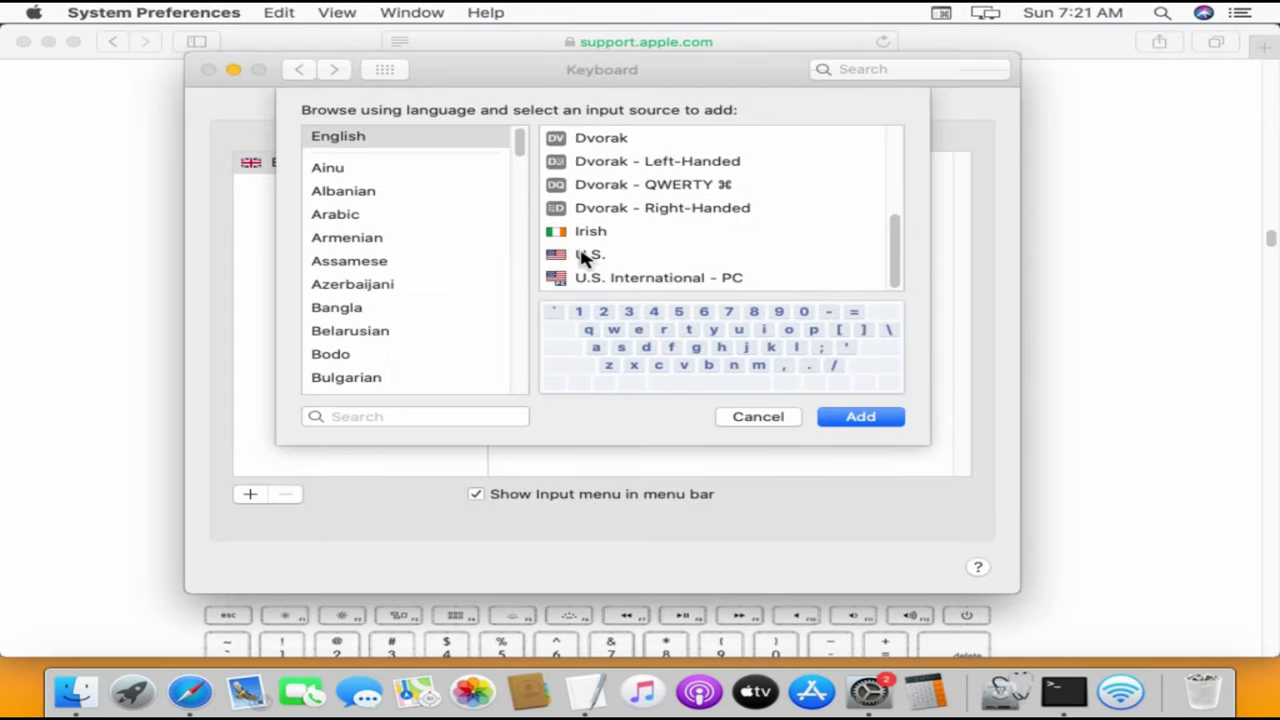
pyautogui.click(580, 256)
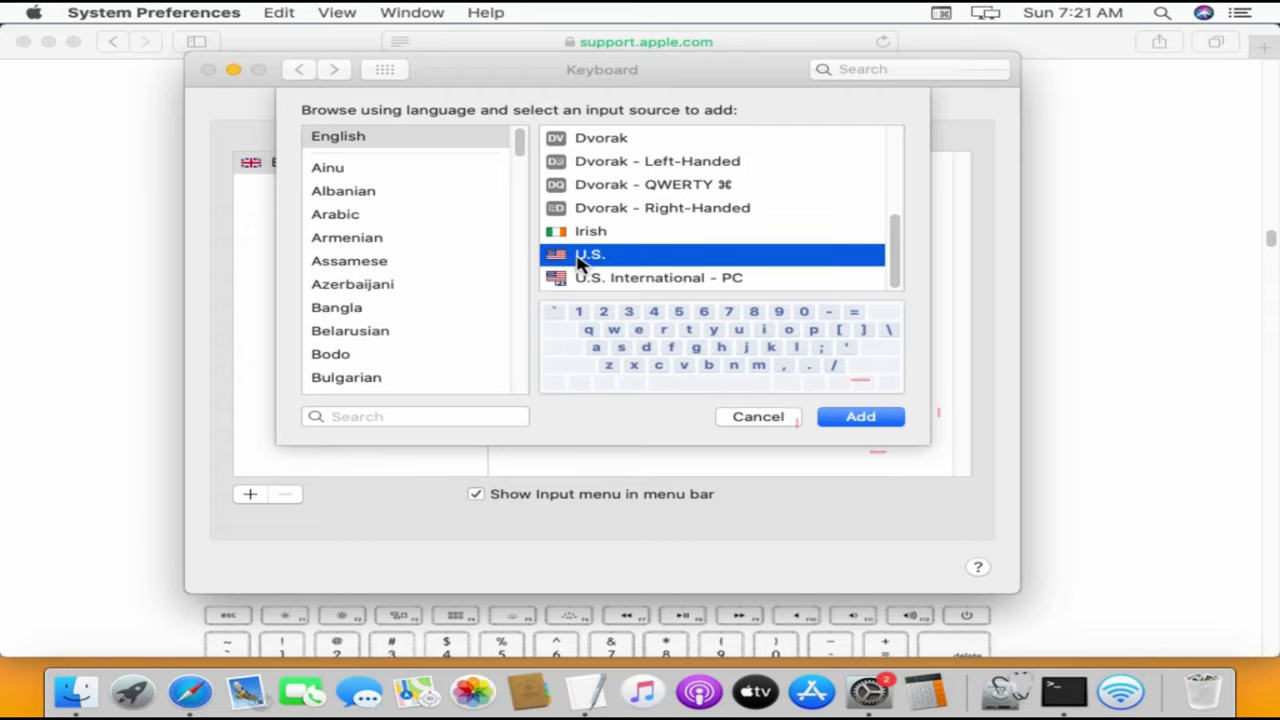
pyautogui.click(866, 419)
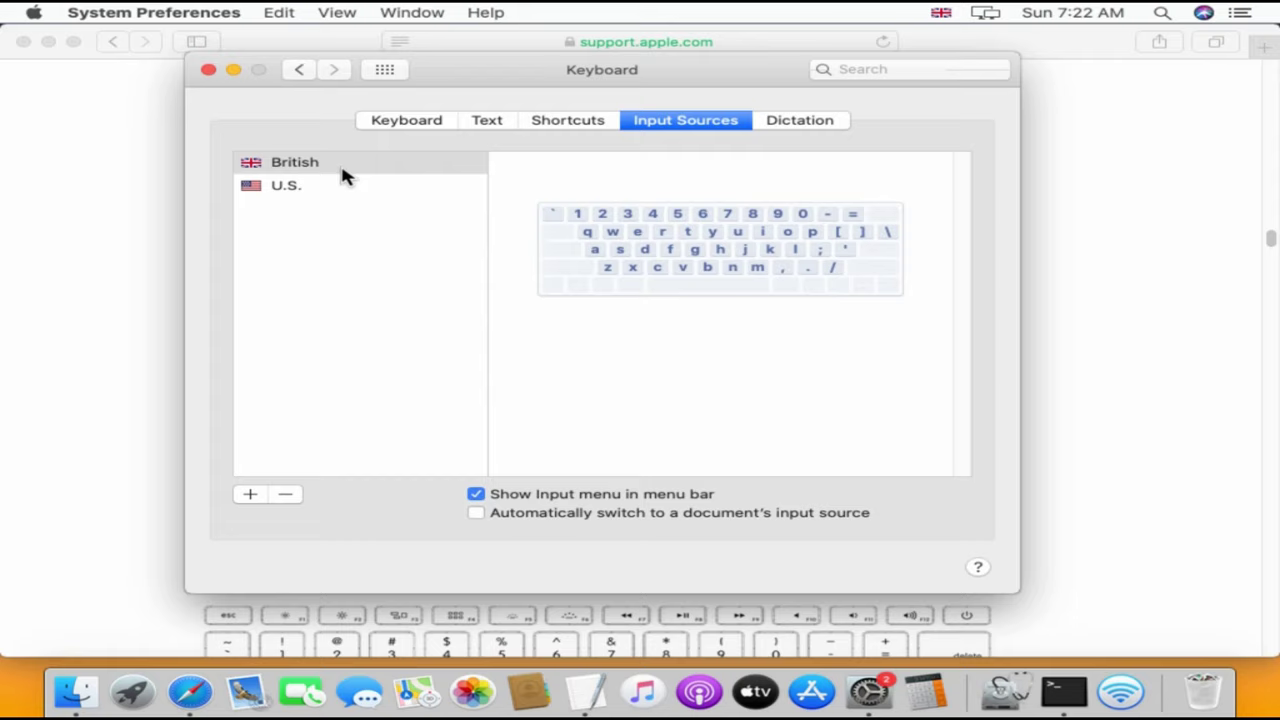
pyautogui.click(343, 175)
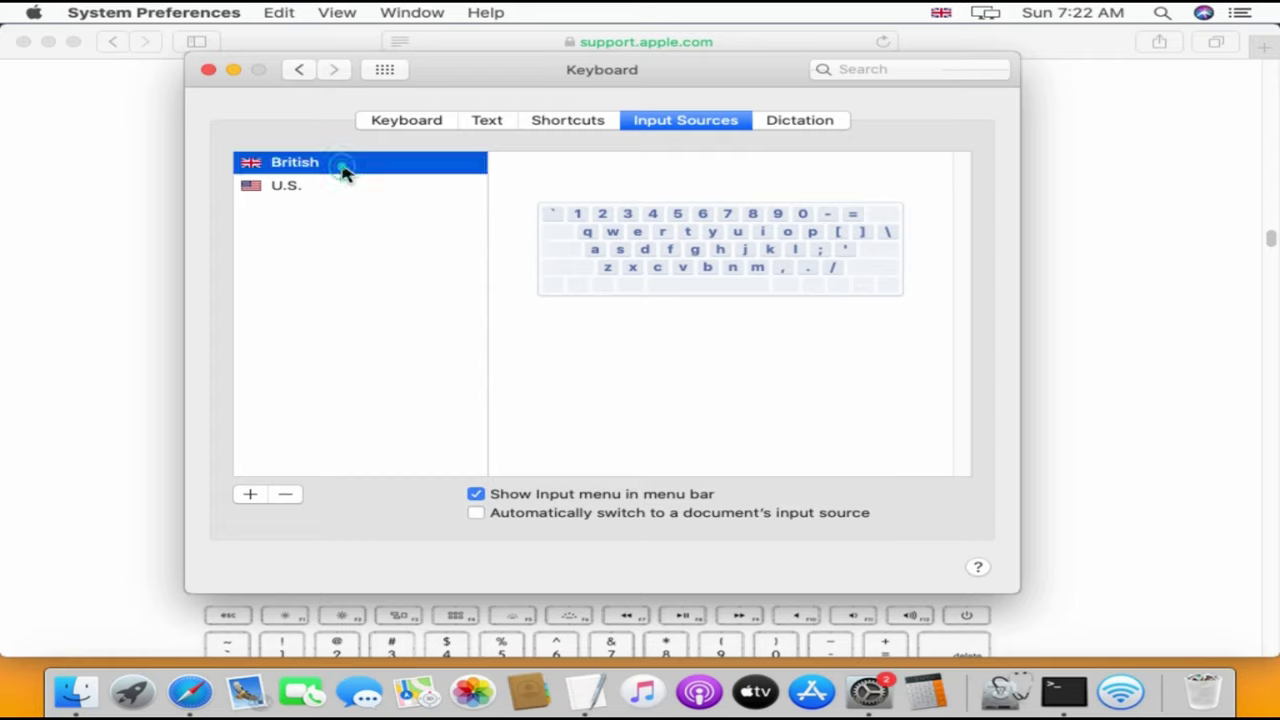
pyautogui.click(290, 497)
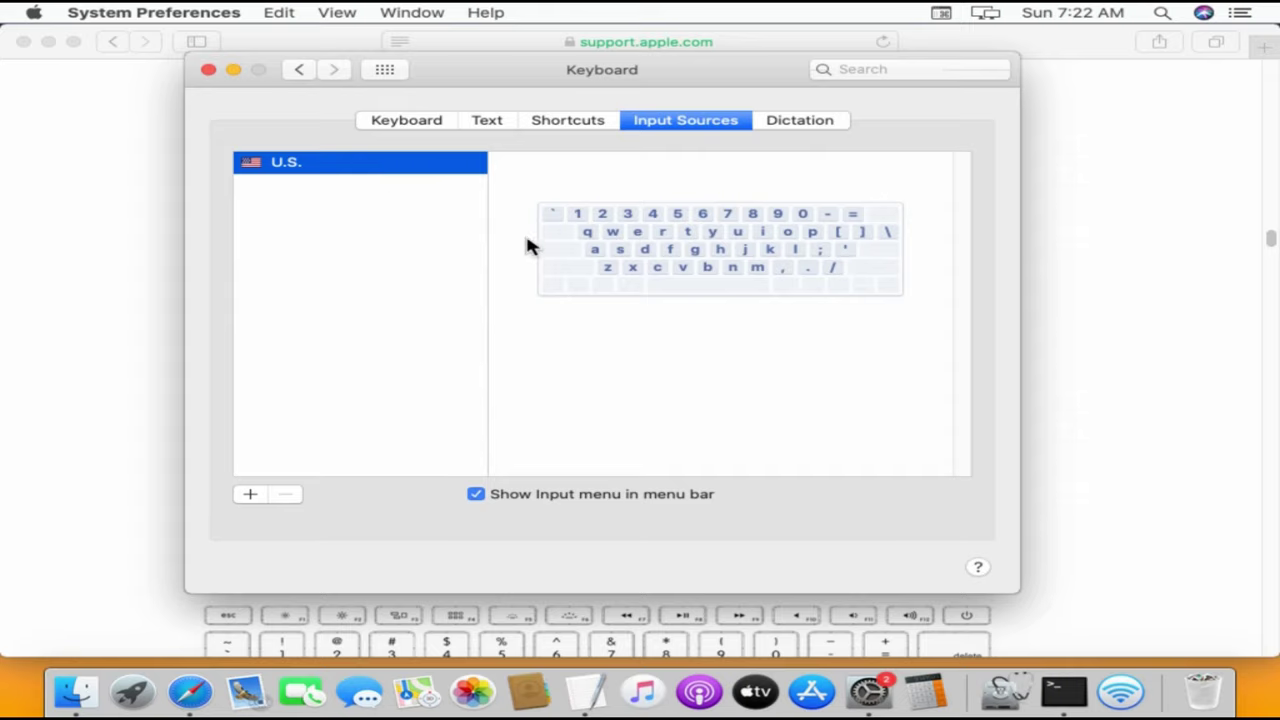
# - Run the keyboard type setup, identify the keys beside the Shift keys as Z and slash, and accept ANSI (United States and others)
pyautogui.click(445, 124)
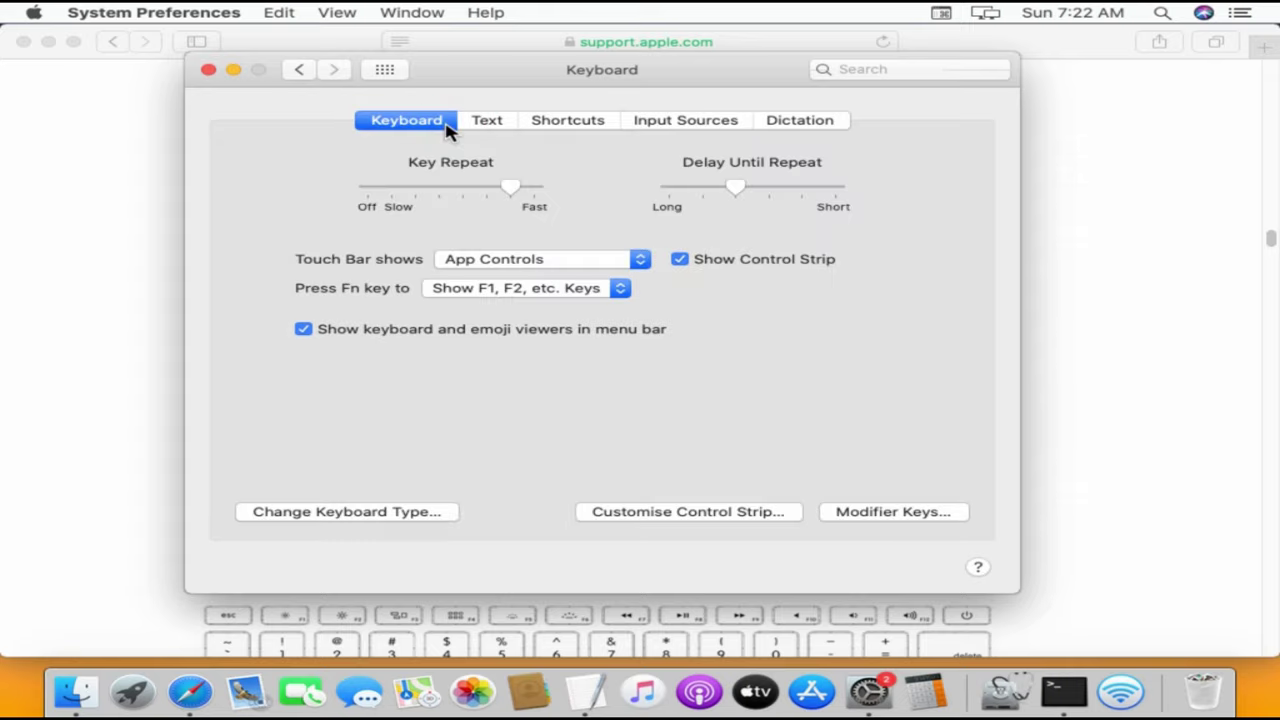
pyautogui.click(450, 518)
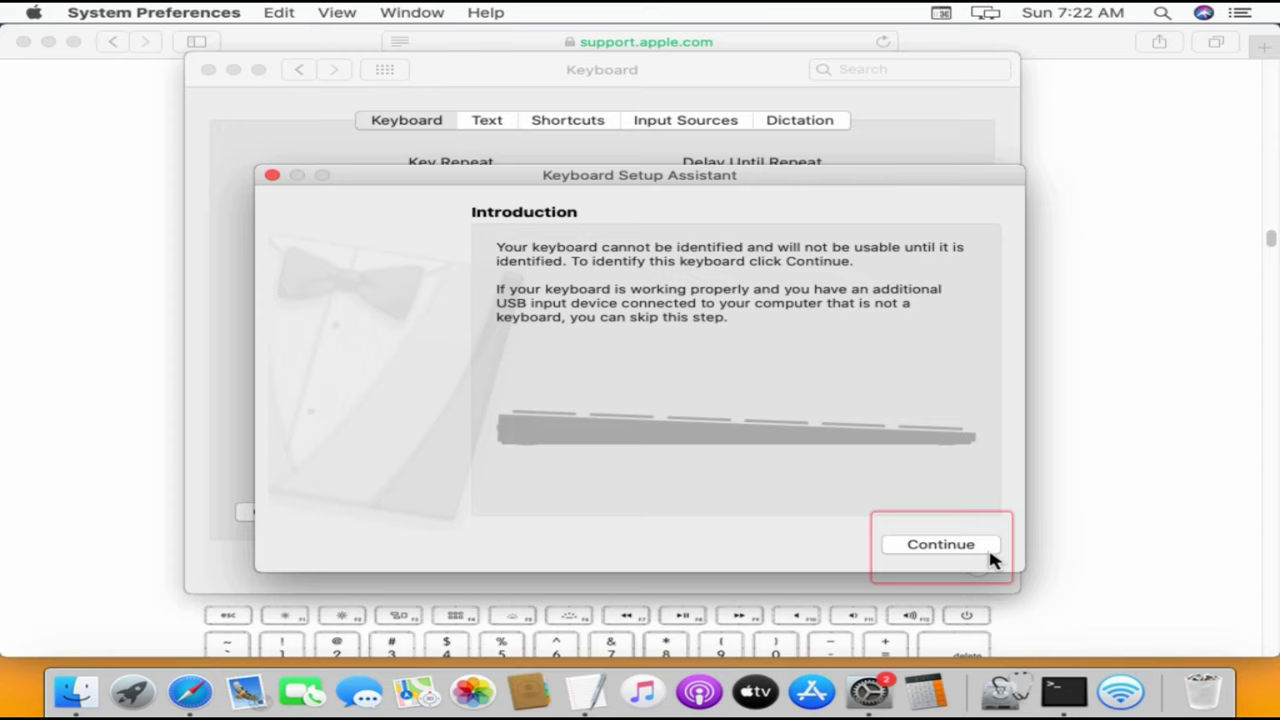
pyautogui.click(988, 548)
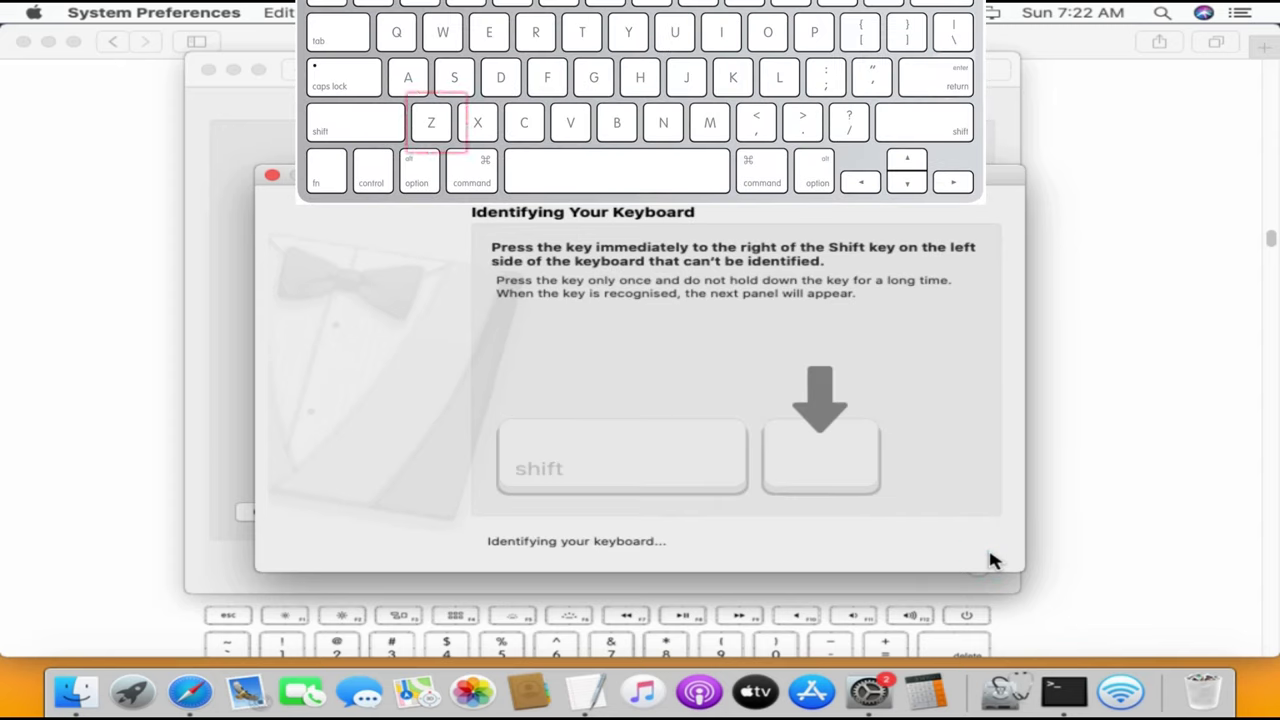
pyautogui.press('z')
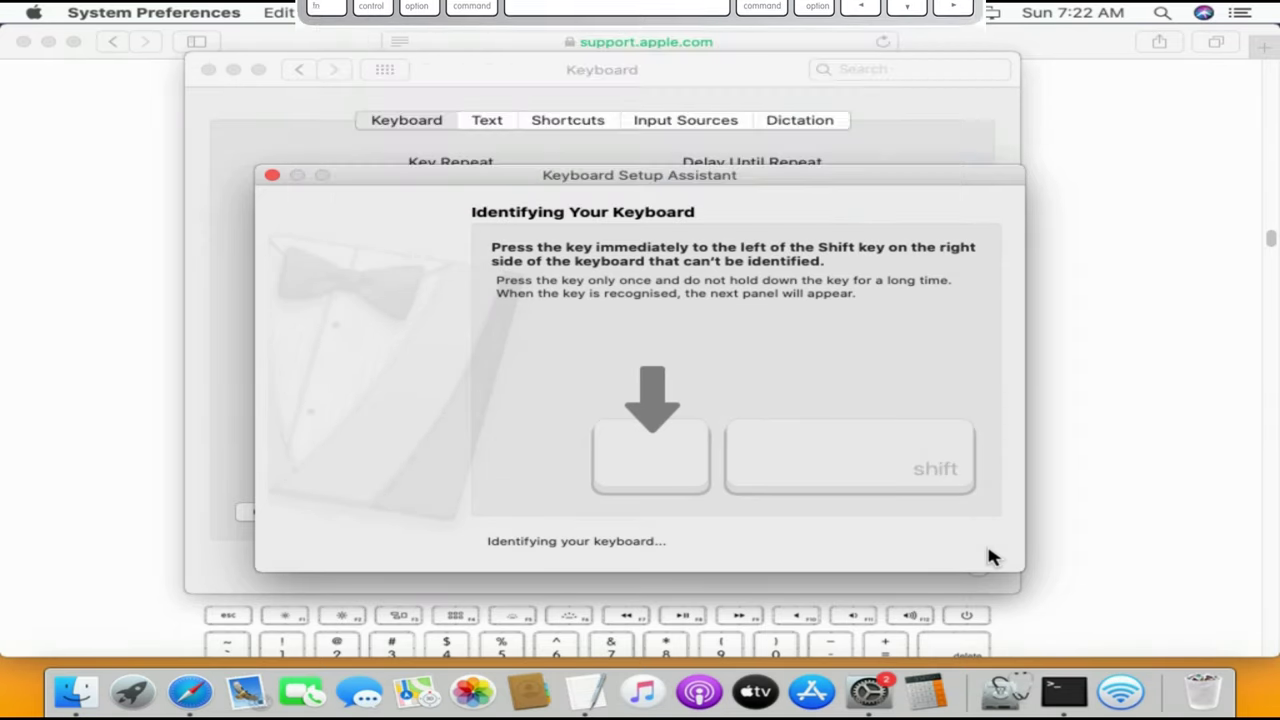
pyautogui.press('/')
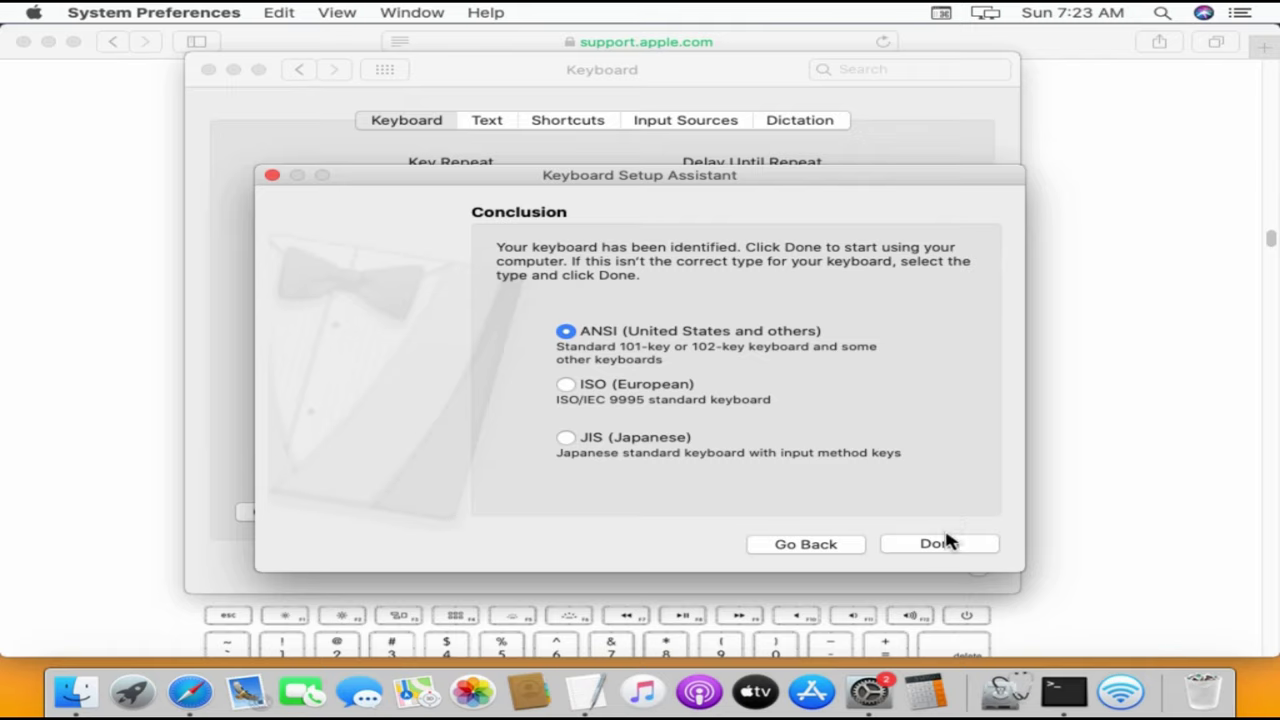
pyautogui.click(990, 556)
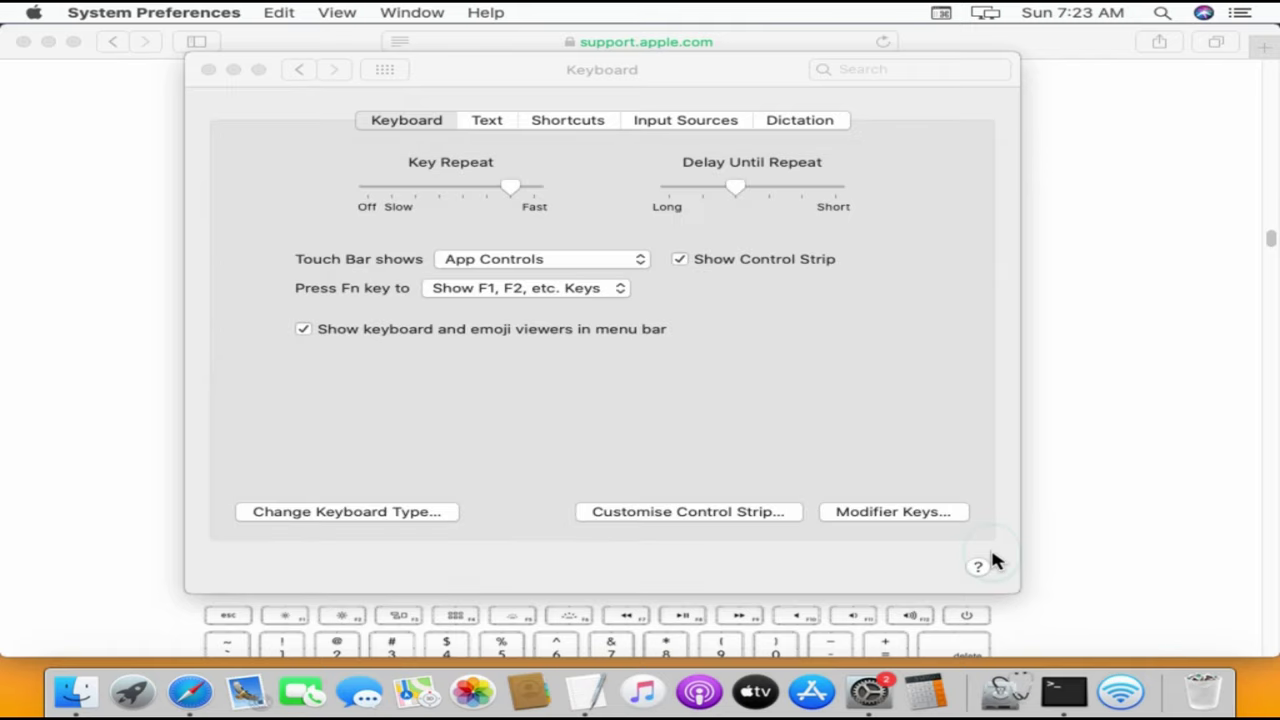
pyautogui.click(208, 69)
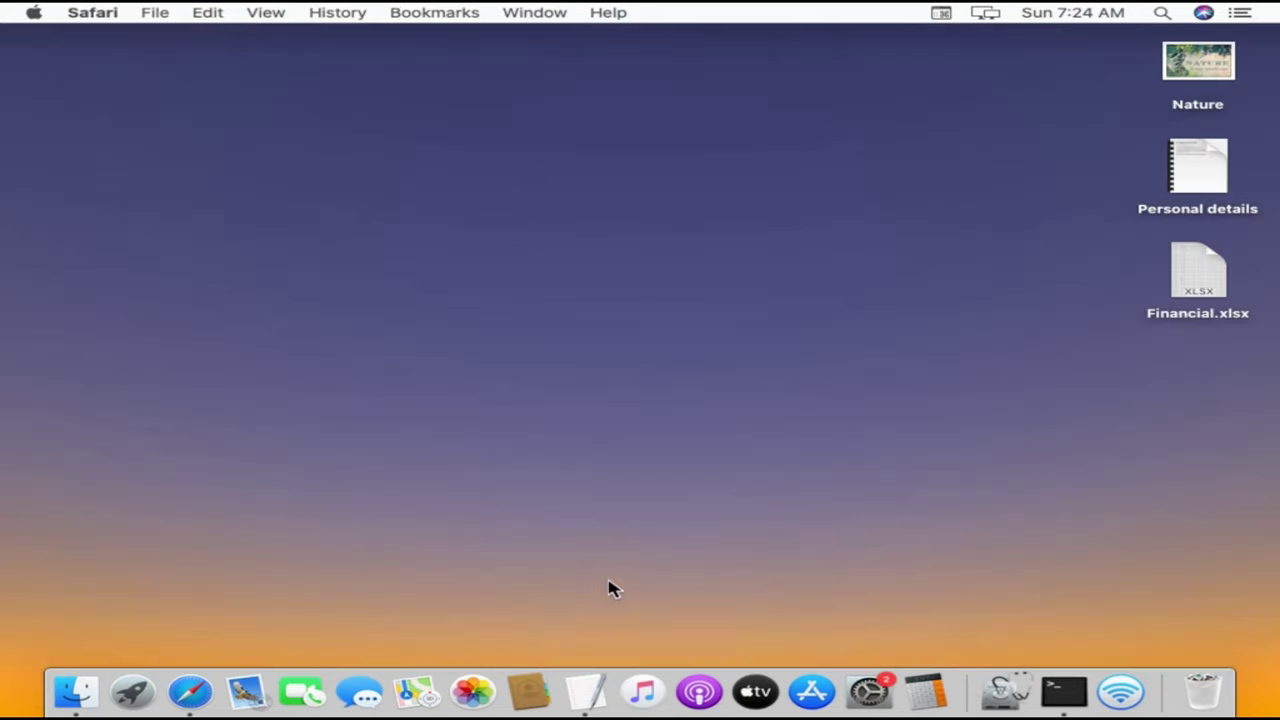
# - Switch to TextEdit and enter the test text "asdf" and "abcd" on separate lines of the untitled document
pyautogui.click(585, 692)
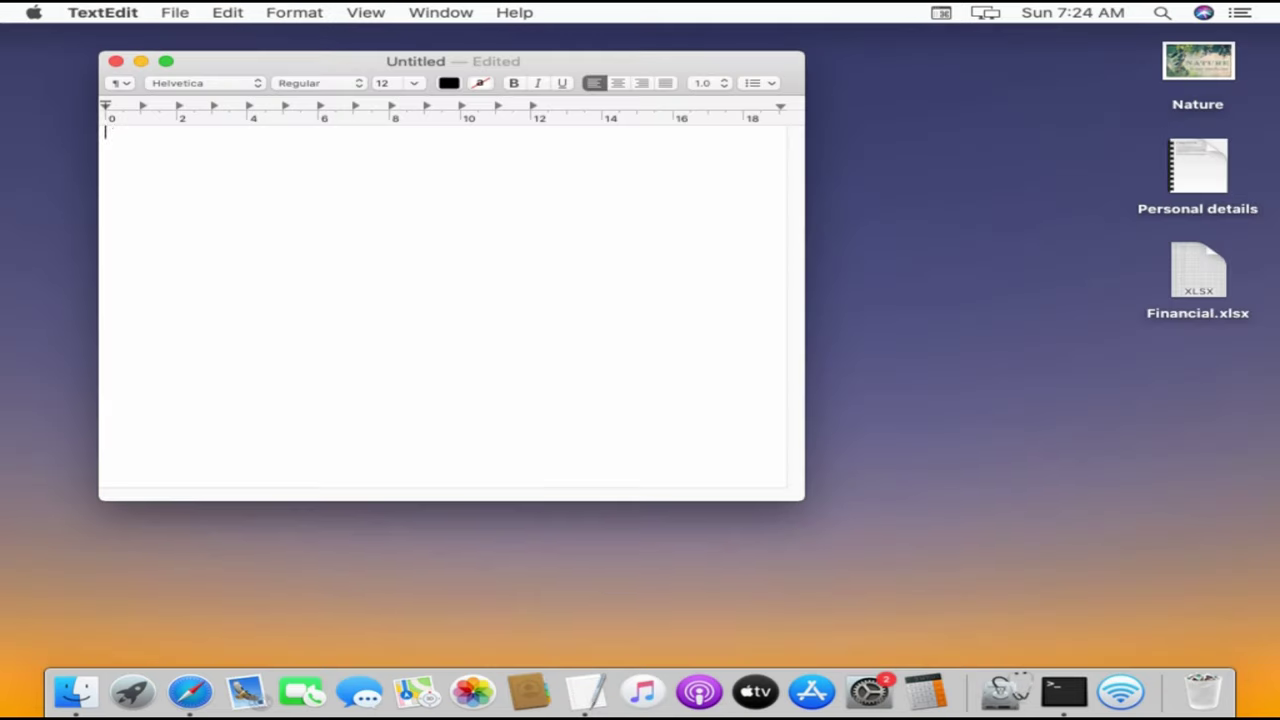
pyautogui.write('asdf')
pyautogui.press('Return')
pyautogui.write('abcd')
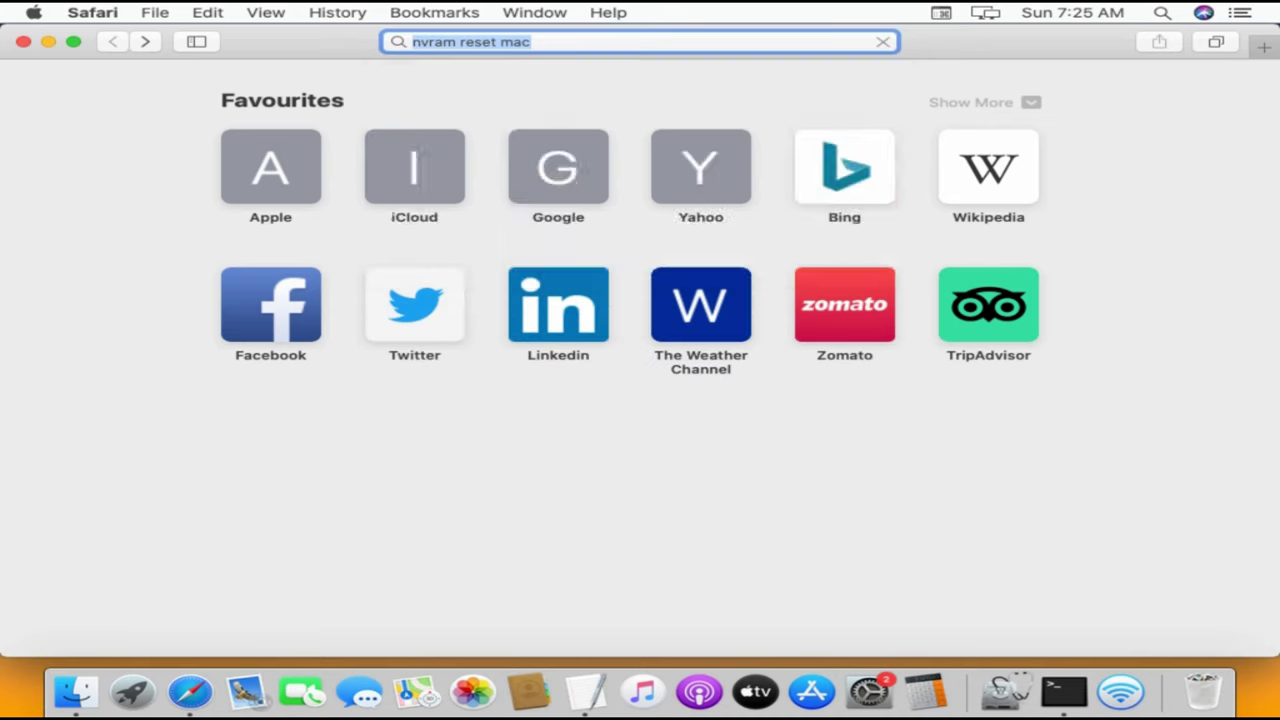
# - In Safari, open Apple's support article from the "nvram reset mac" search and read how to reset NVRAM
pyautogui.click(440, 500)
pyautogui.scroll(-5, 891, 403)
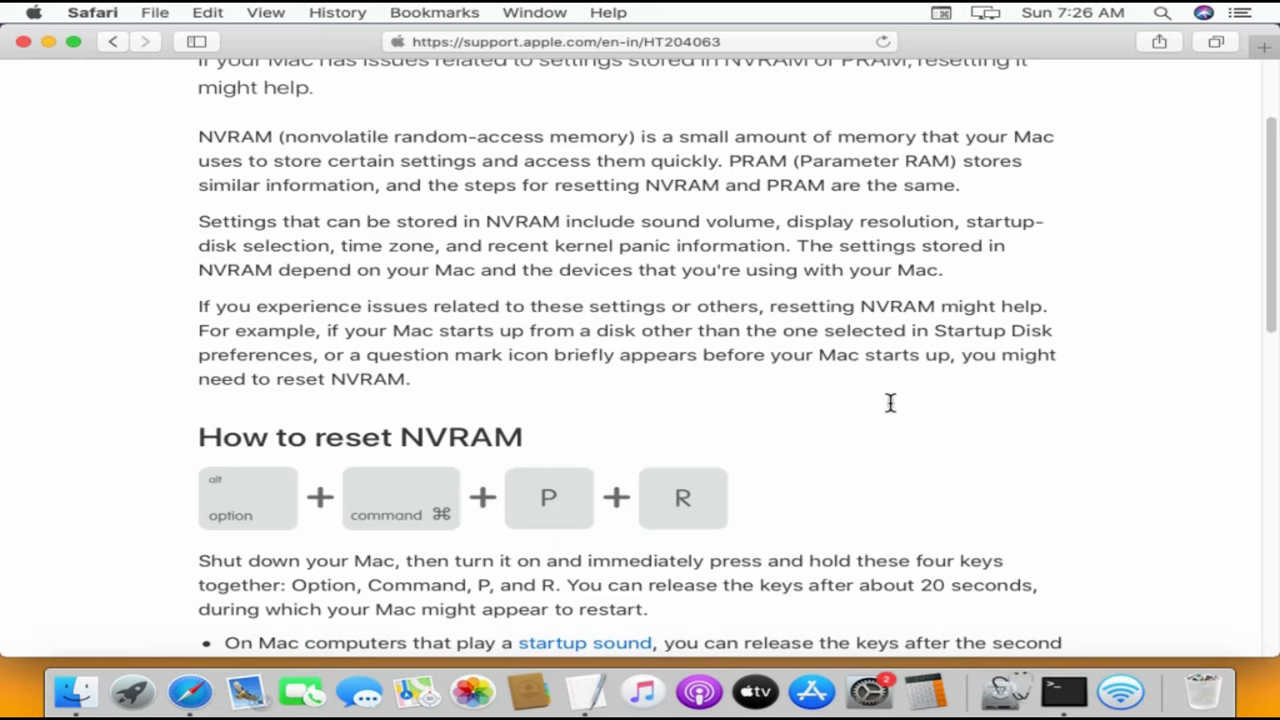
pyautogui.scroll(-5, 893, 412)
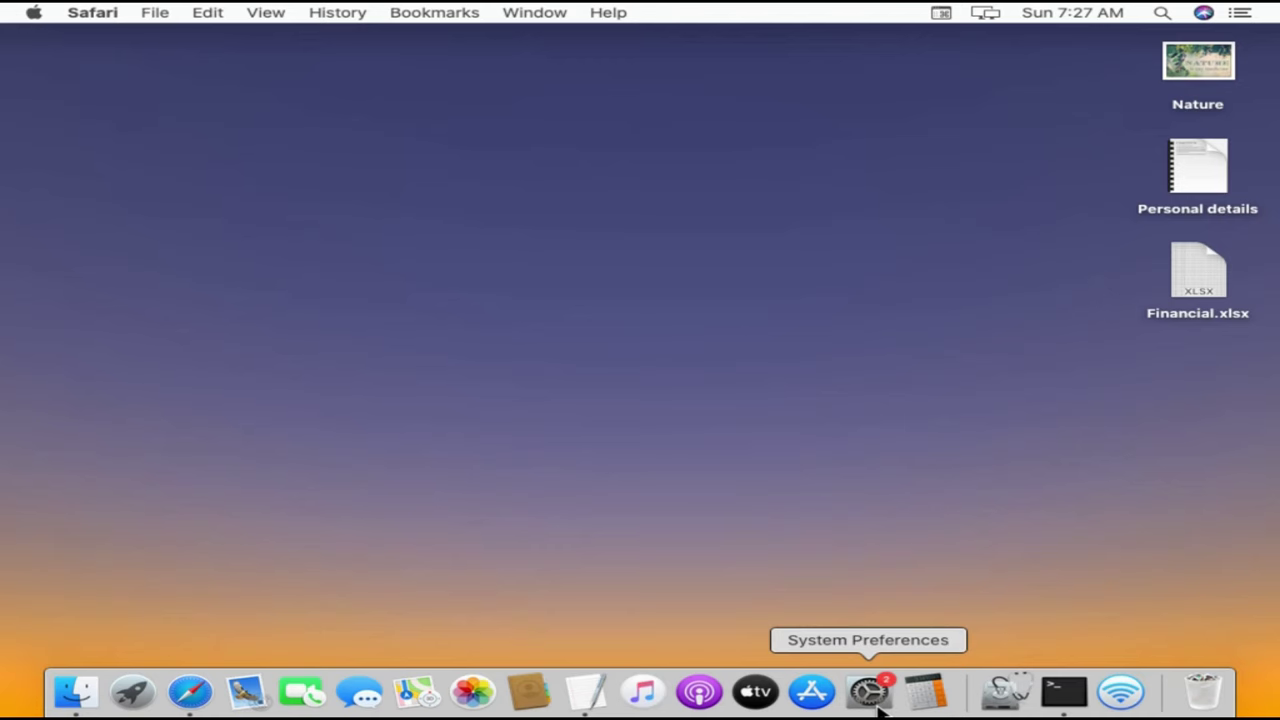
# - In System Preferences, turn Sticky Keys on and off again in the Accessibility keyboard settings, and close the window
pyautogui.click(870, 693)
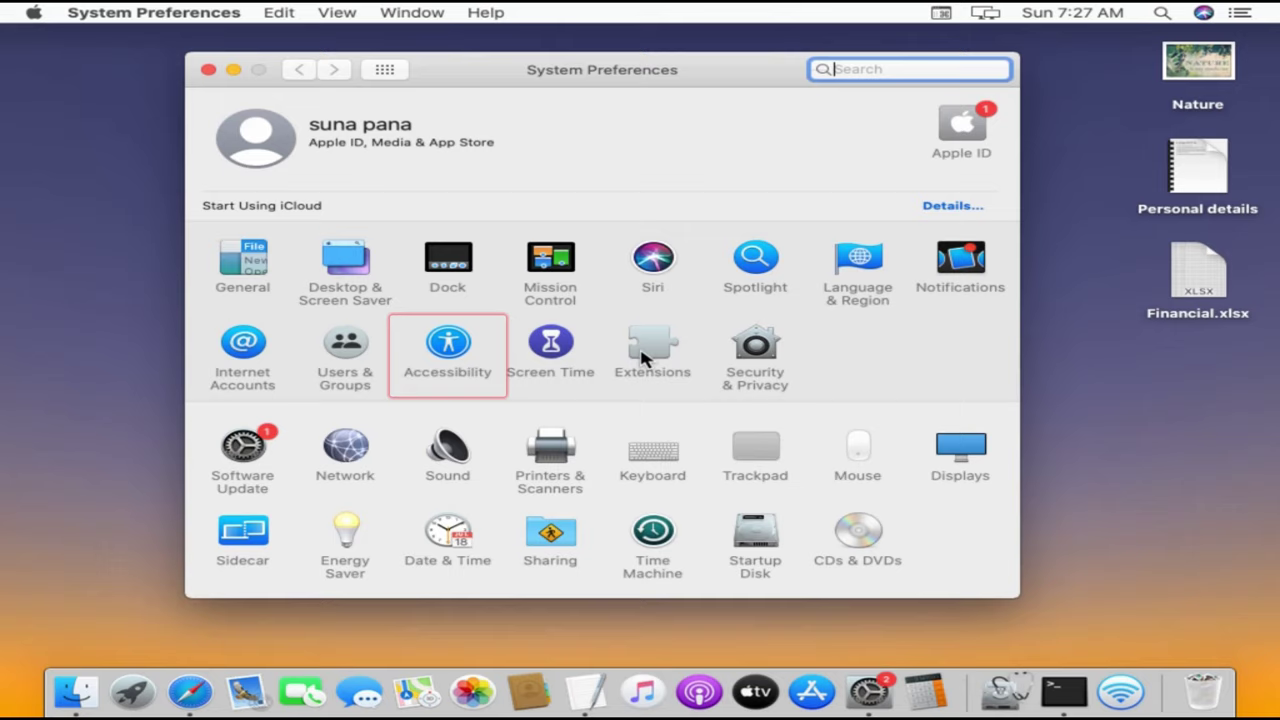
pyautogui.click(449, 352)
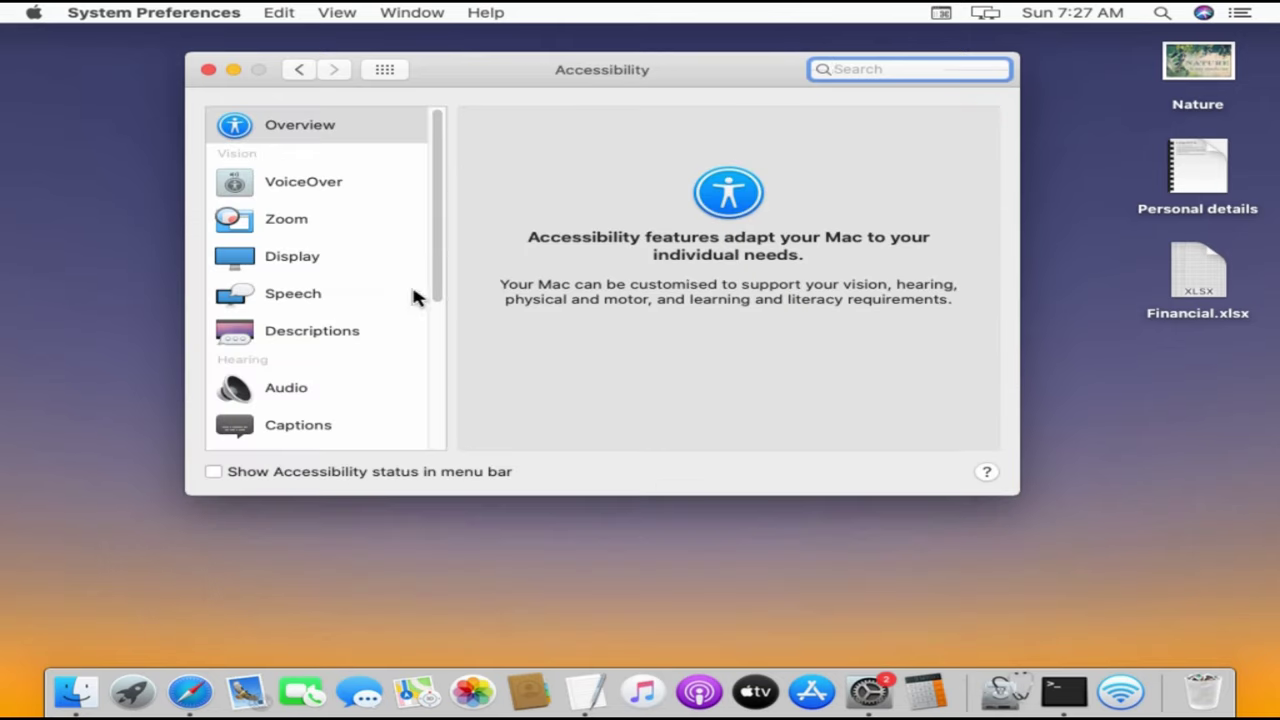
pyautogui.moveTo(434, 266); pyautogui.dragTo(432, 368)
pyautogui.click(336, 352)
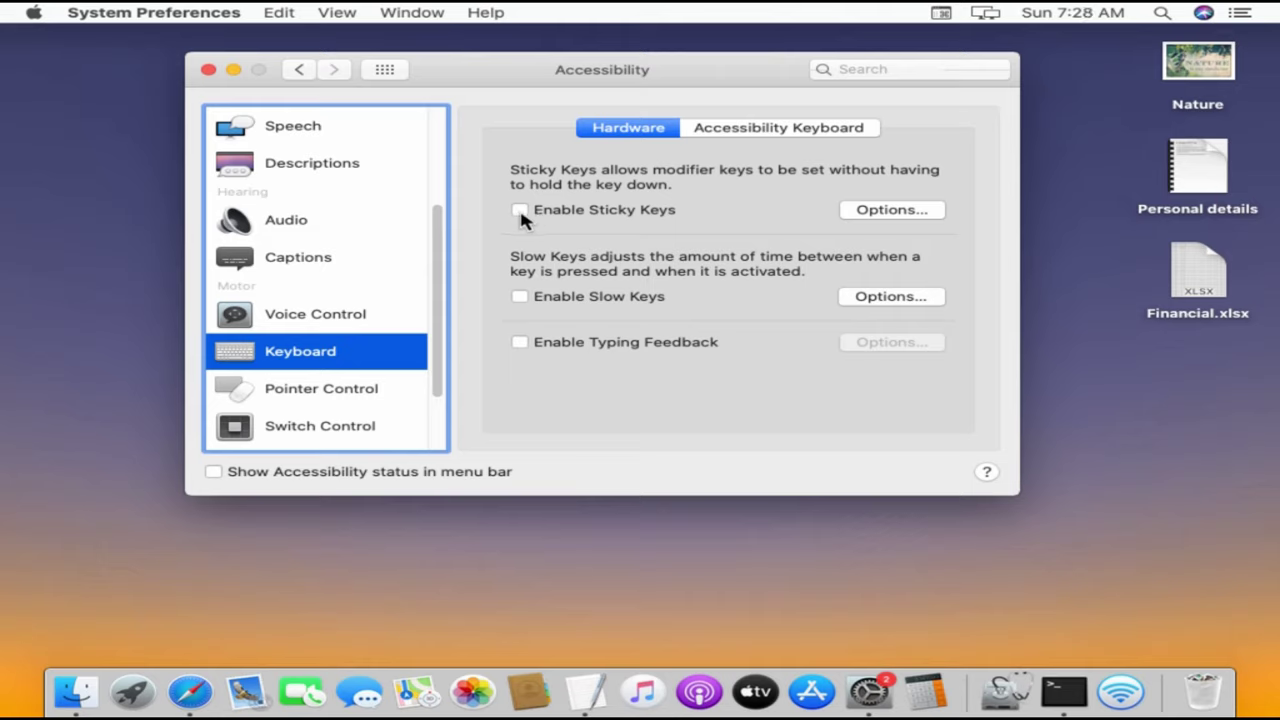
pyautogui.click(521, 211)
pyautogui.click(524, 216)
pyautogui.click(209, 72)
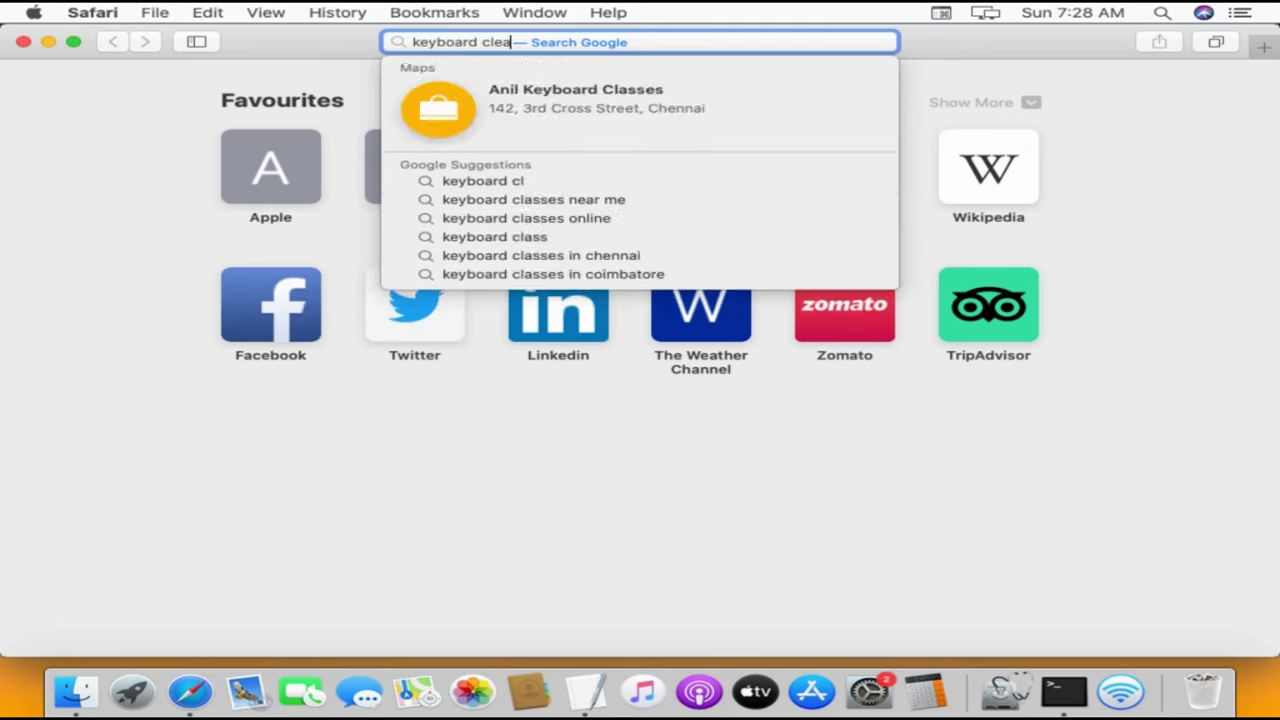
# - In Safari, search for "mac keyboard clean" and read Apple's steps for cleaning a MacBook keyboard with compressed air
pyautogui.click(413, 42)
pyautogui.write('mac')
pyautogui.press('Return')
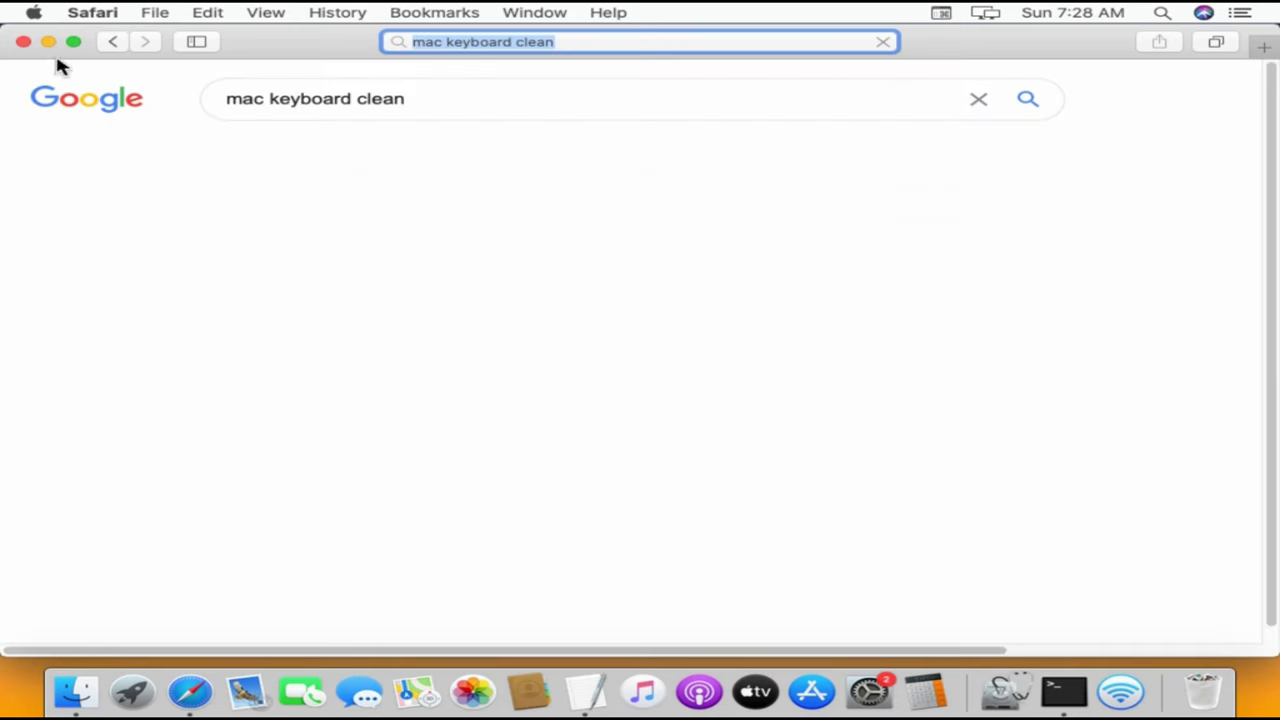
pyautogui.scroll(-3, 528, 568)
pyautogui.click(528, 560)
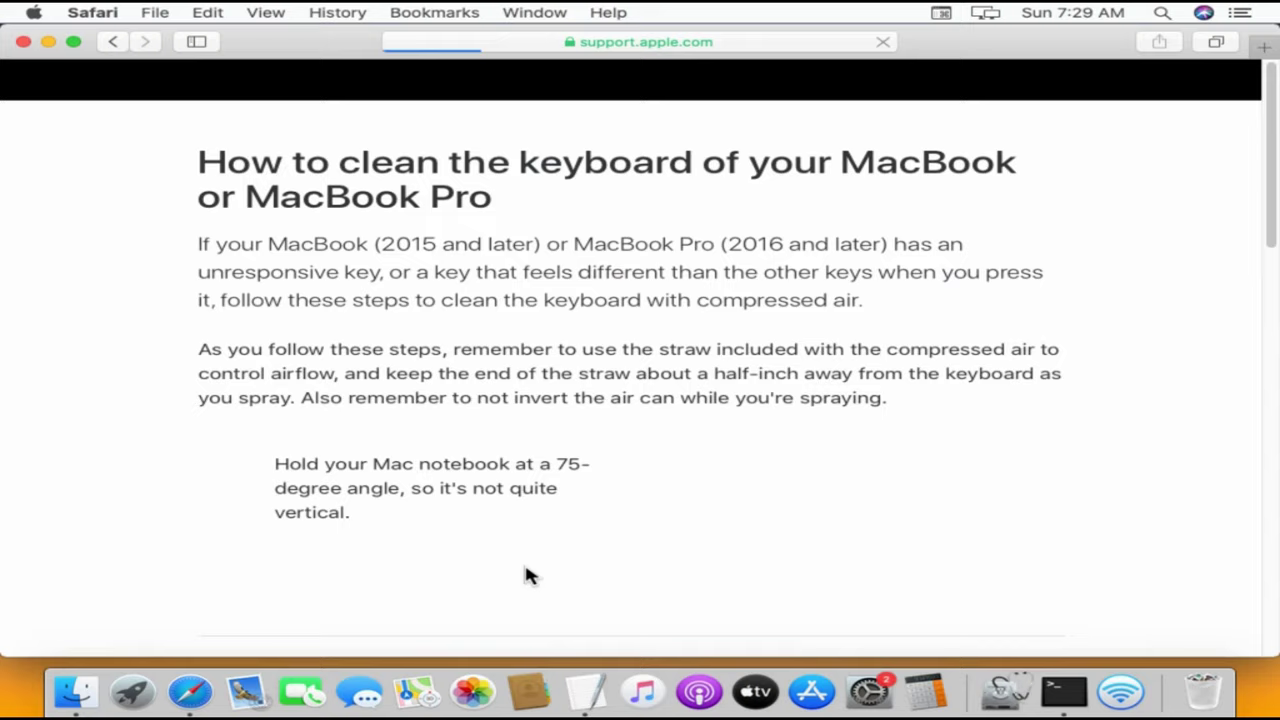
pyautogui.scroll(-4, 968, 314)
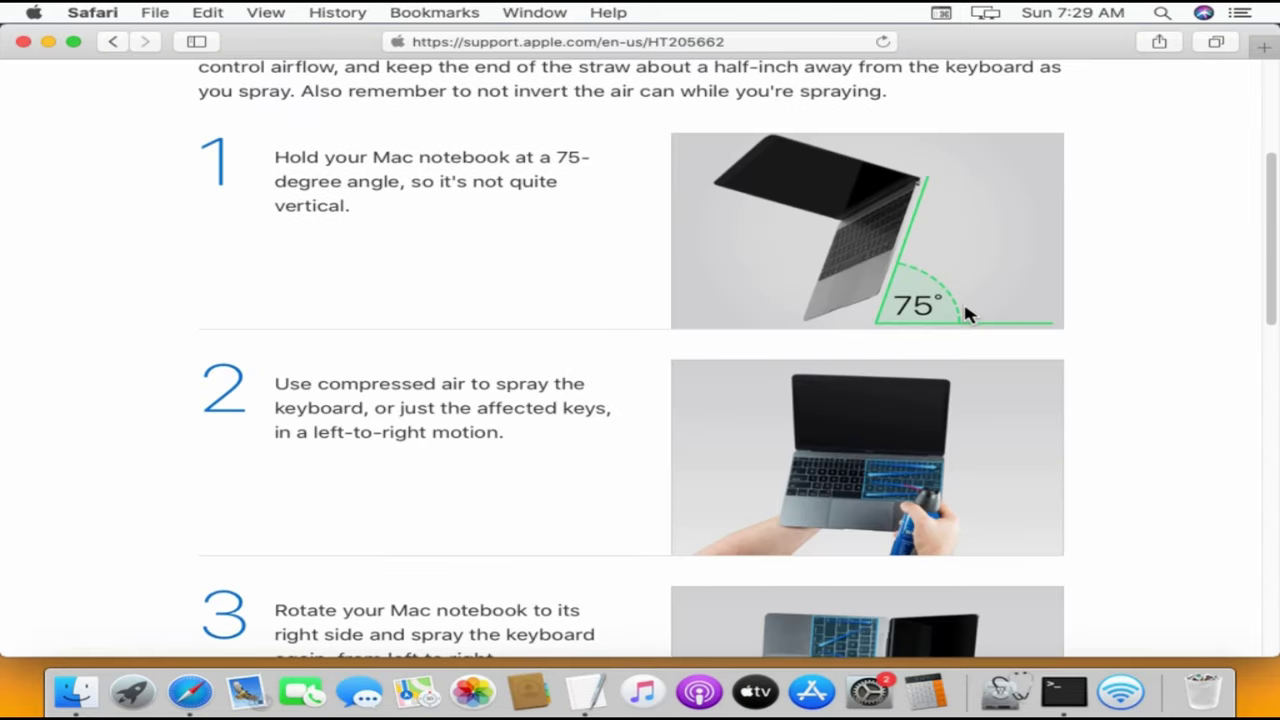
pyautogui.scroll(-3, 968, 314)
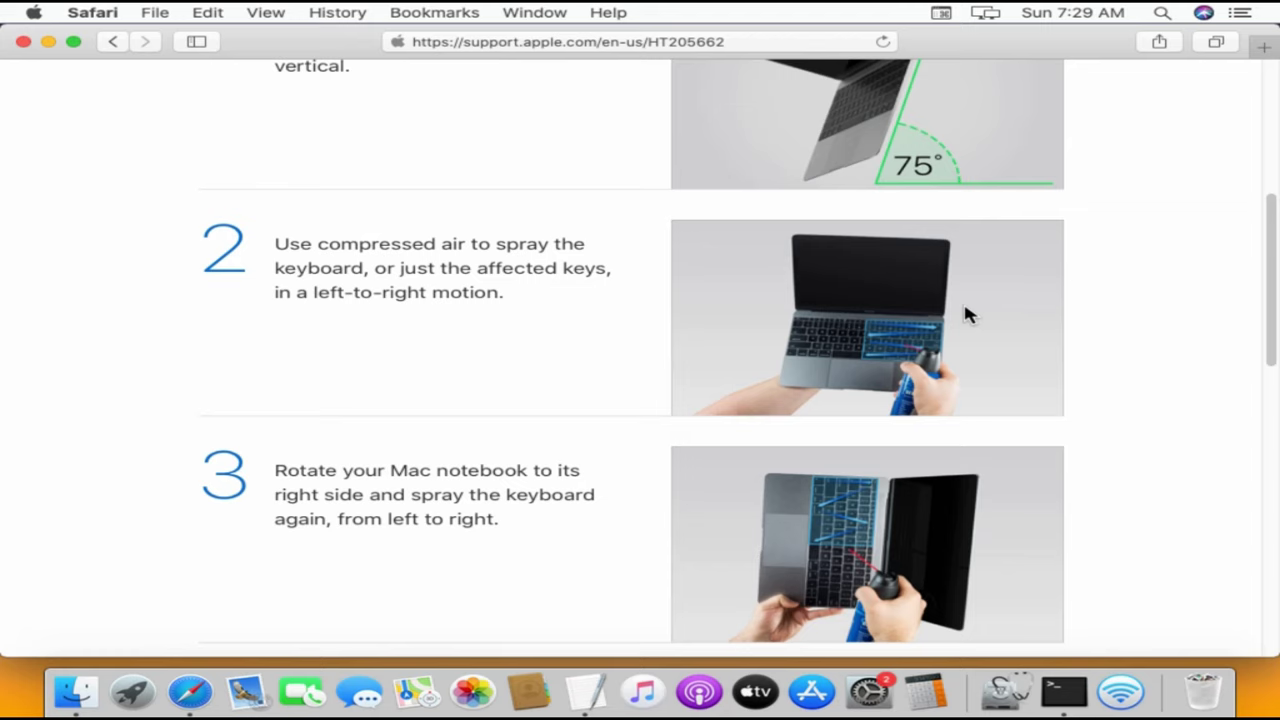
pyautogui.scroll(-2, 968, 314)
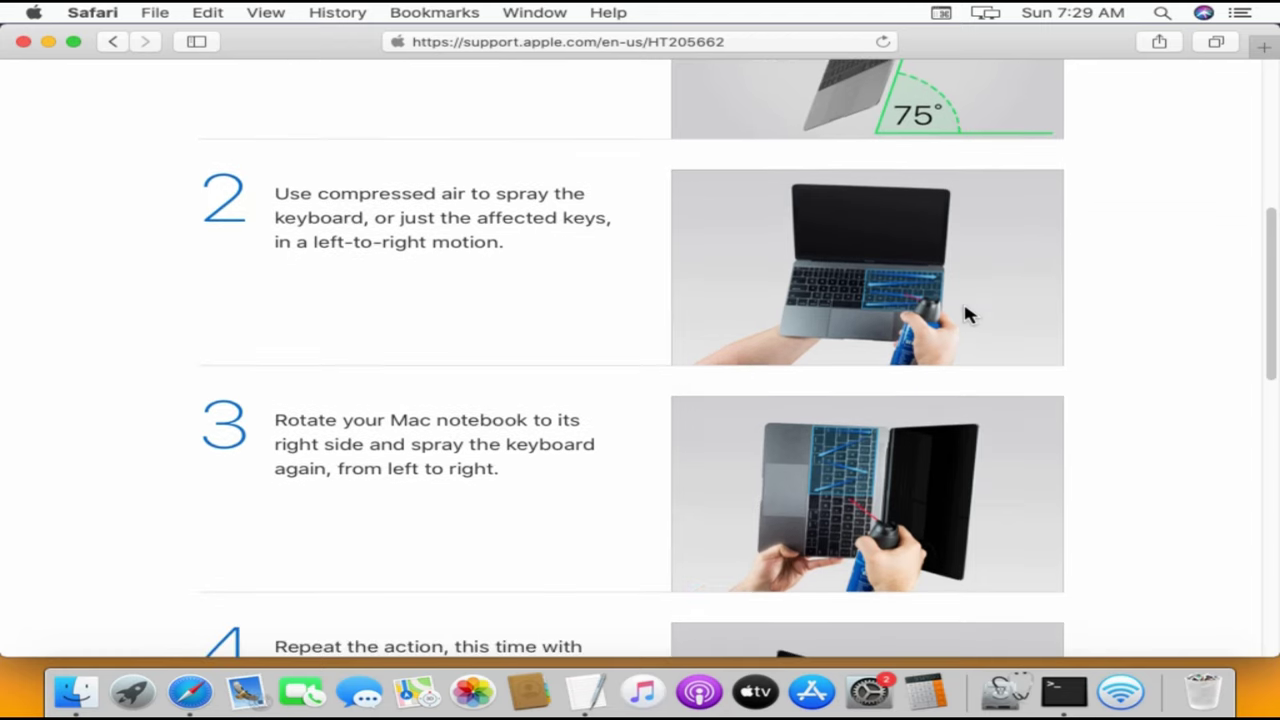